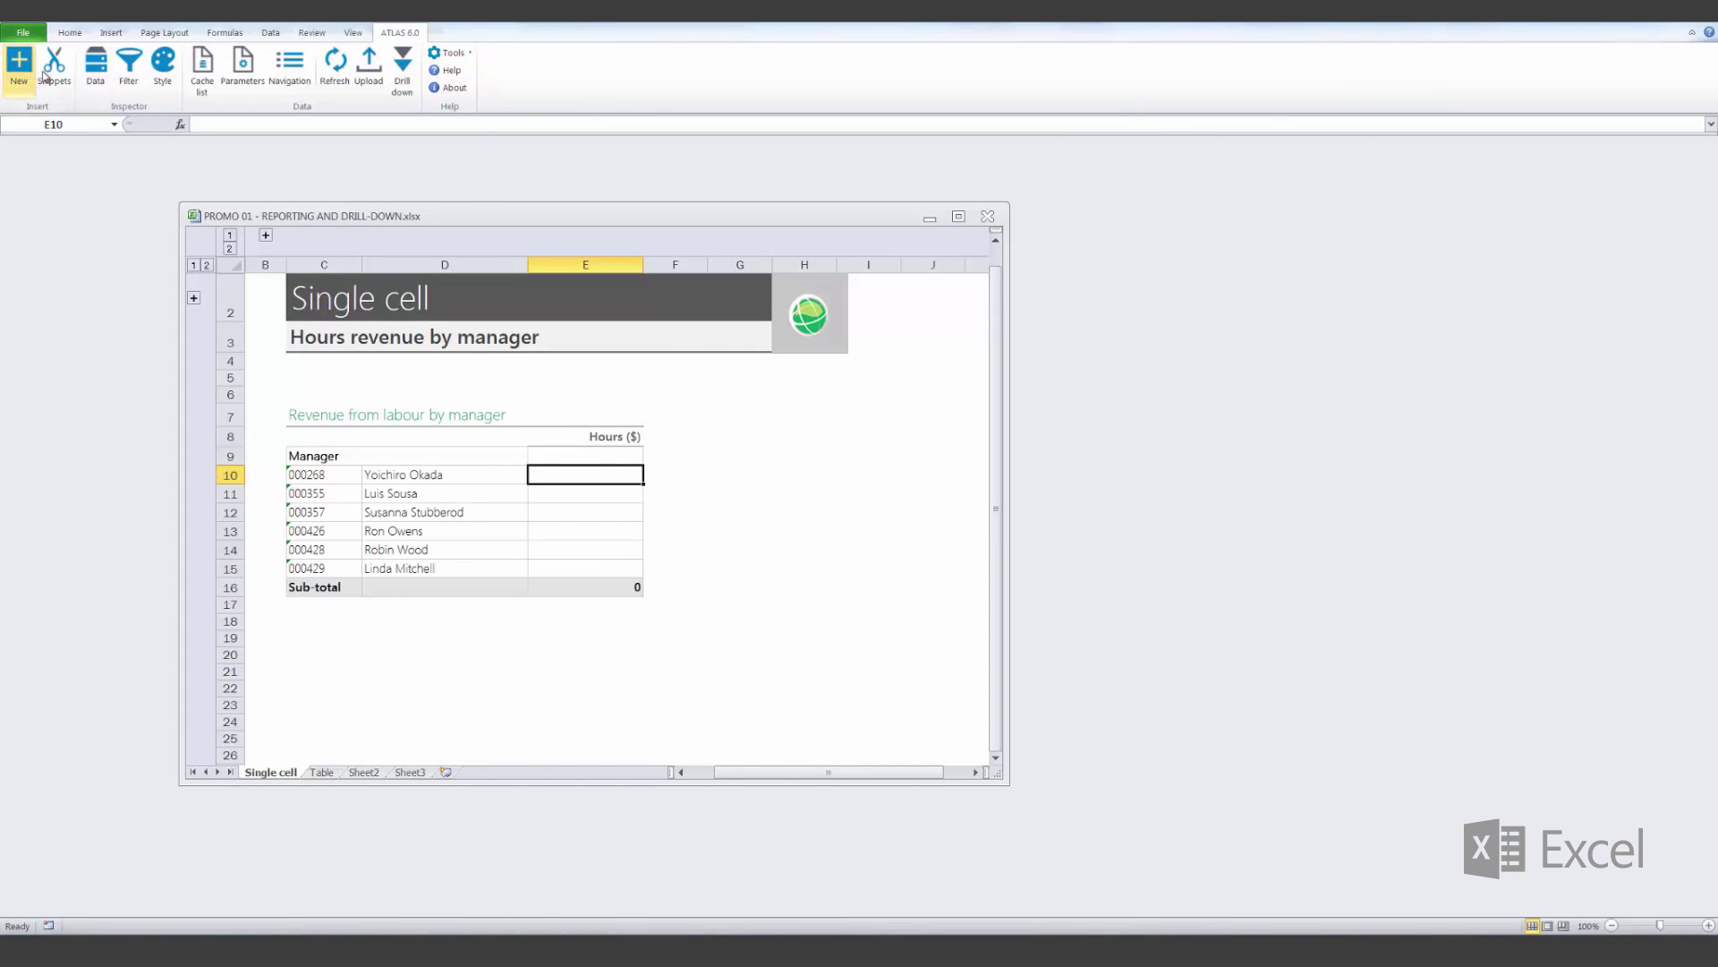
Fill E10 down the Hours column with the 'P-T-D Hours revenue for manager' snippet, totalling 9,944,567.
{"action": "left_click", "coordinate": [47, 74]}
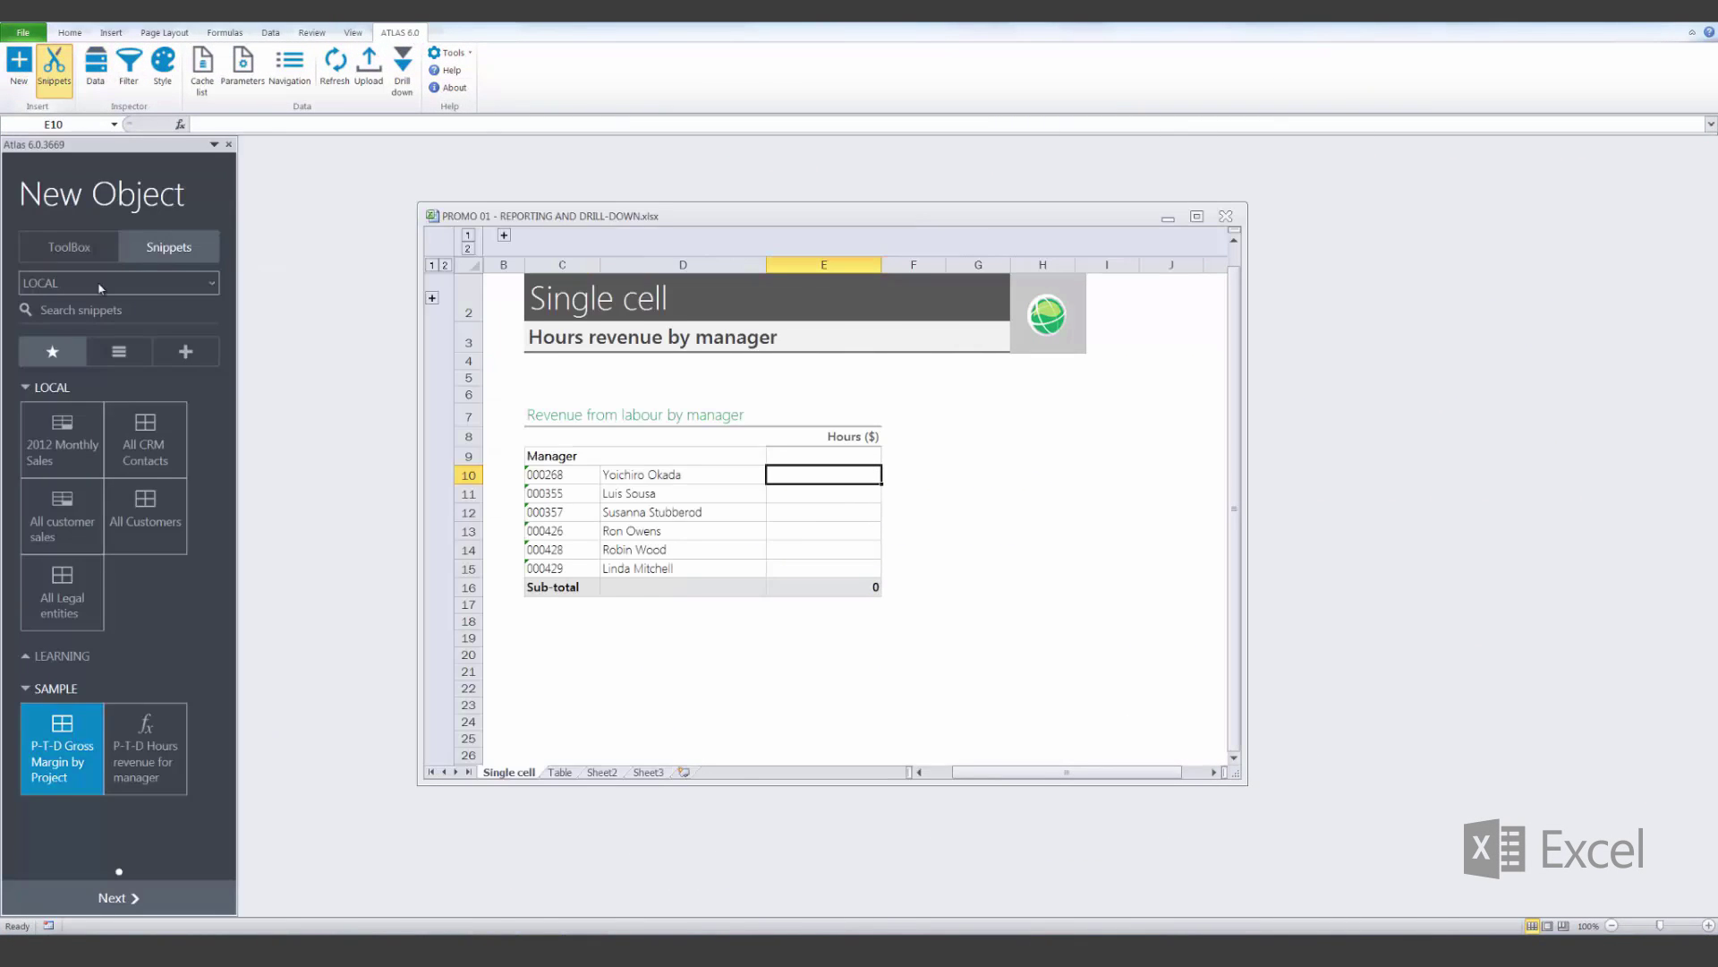
{"action": "left_click", "coordinate": [123, 729]}
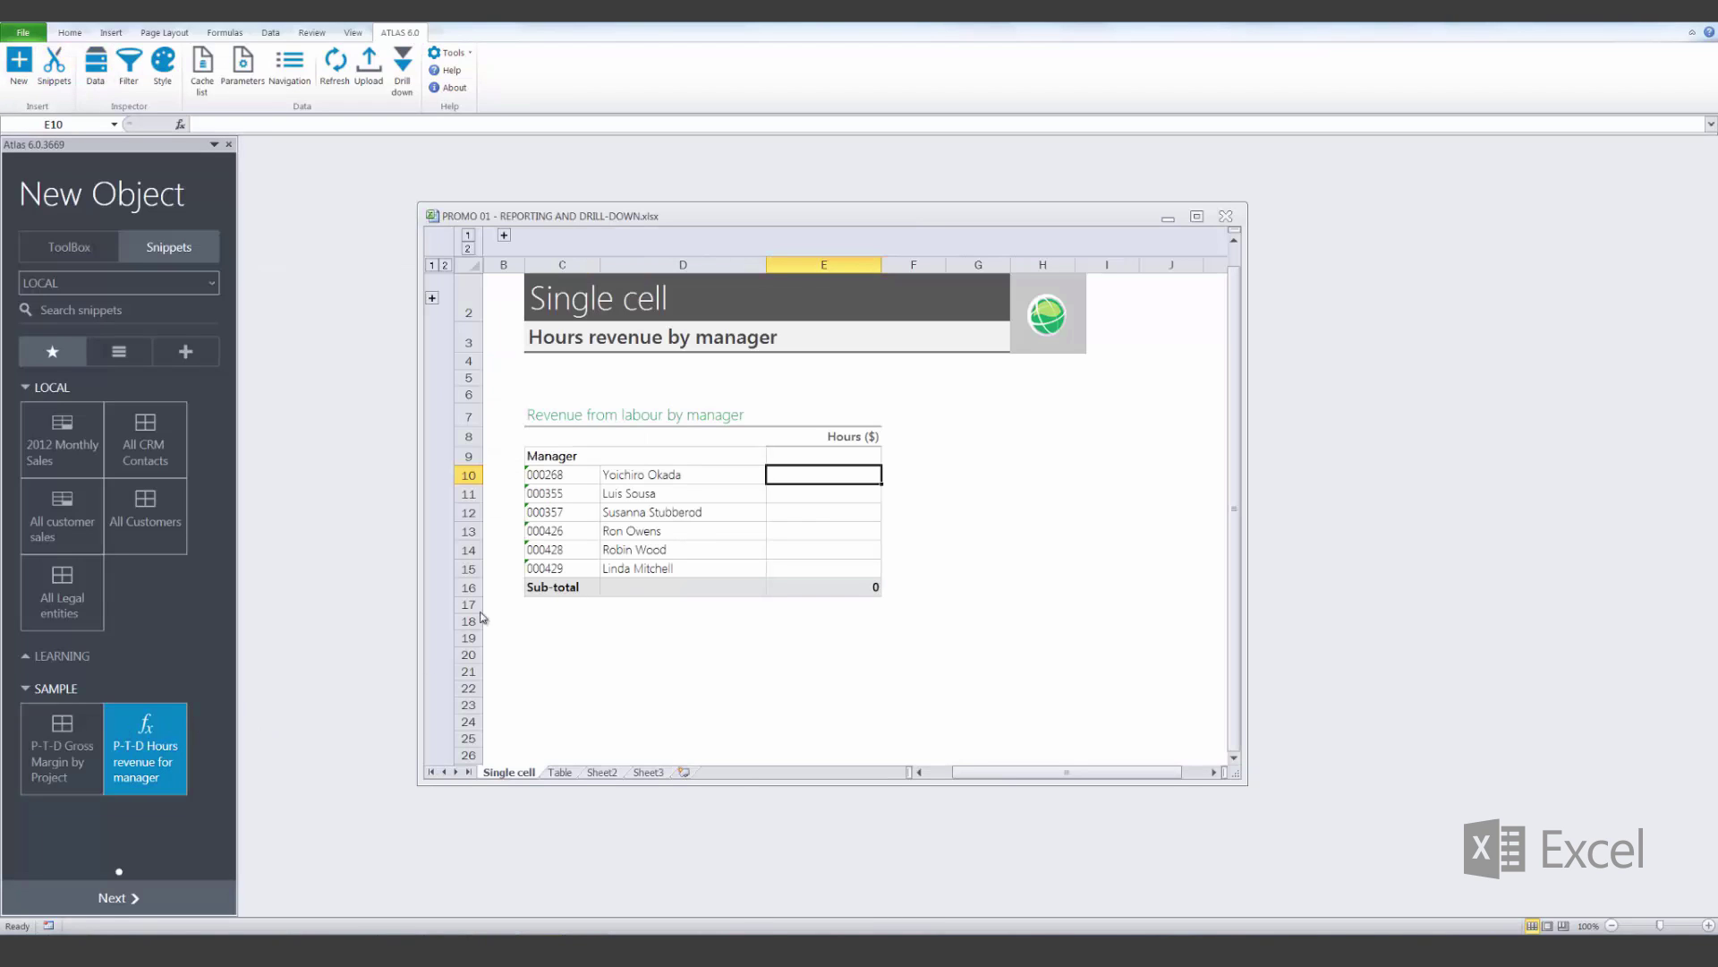
{"action": "left_click_drag", "start_coordinate": [499, 610], "coordinate": [787, 474]}
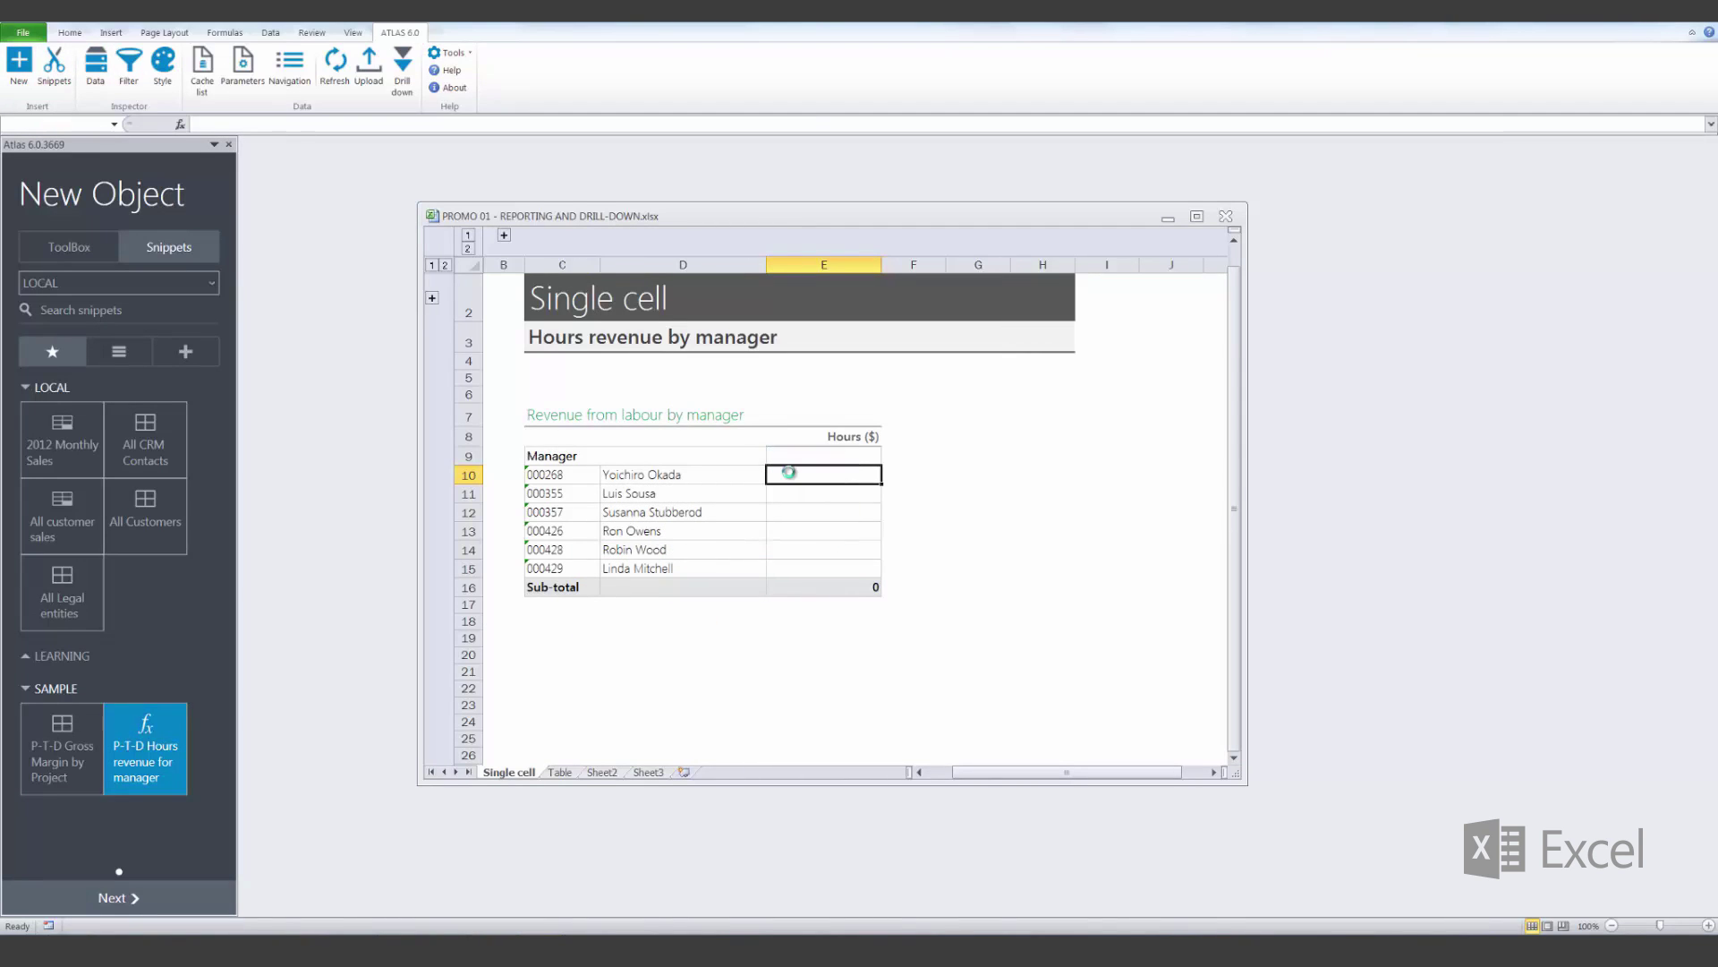
{"action": "double_click", "coordinate": [884, 484]}
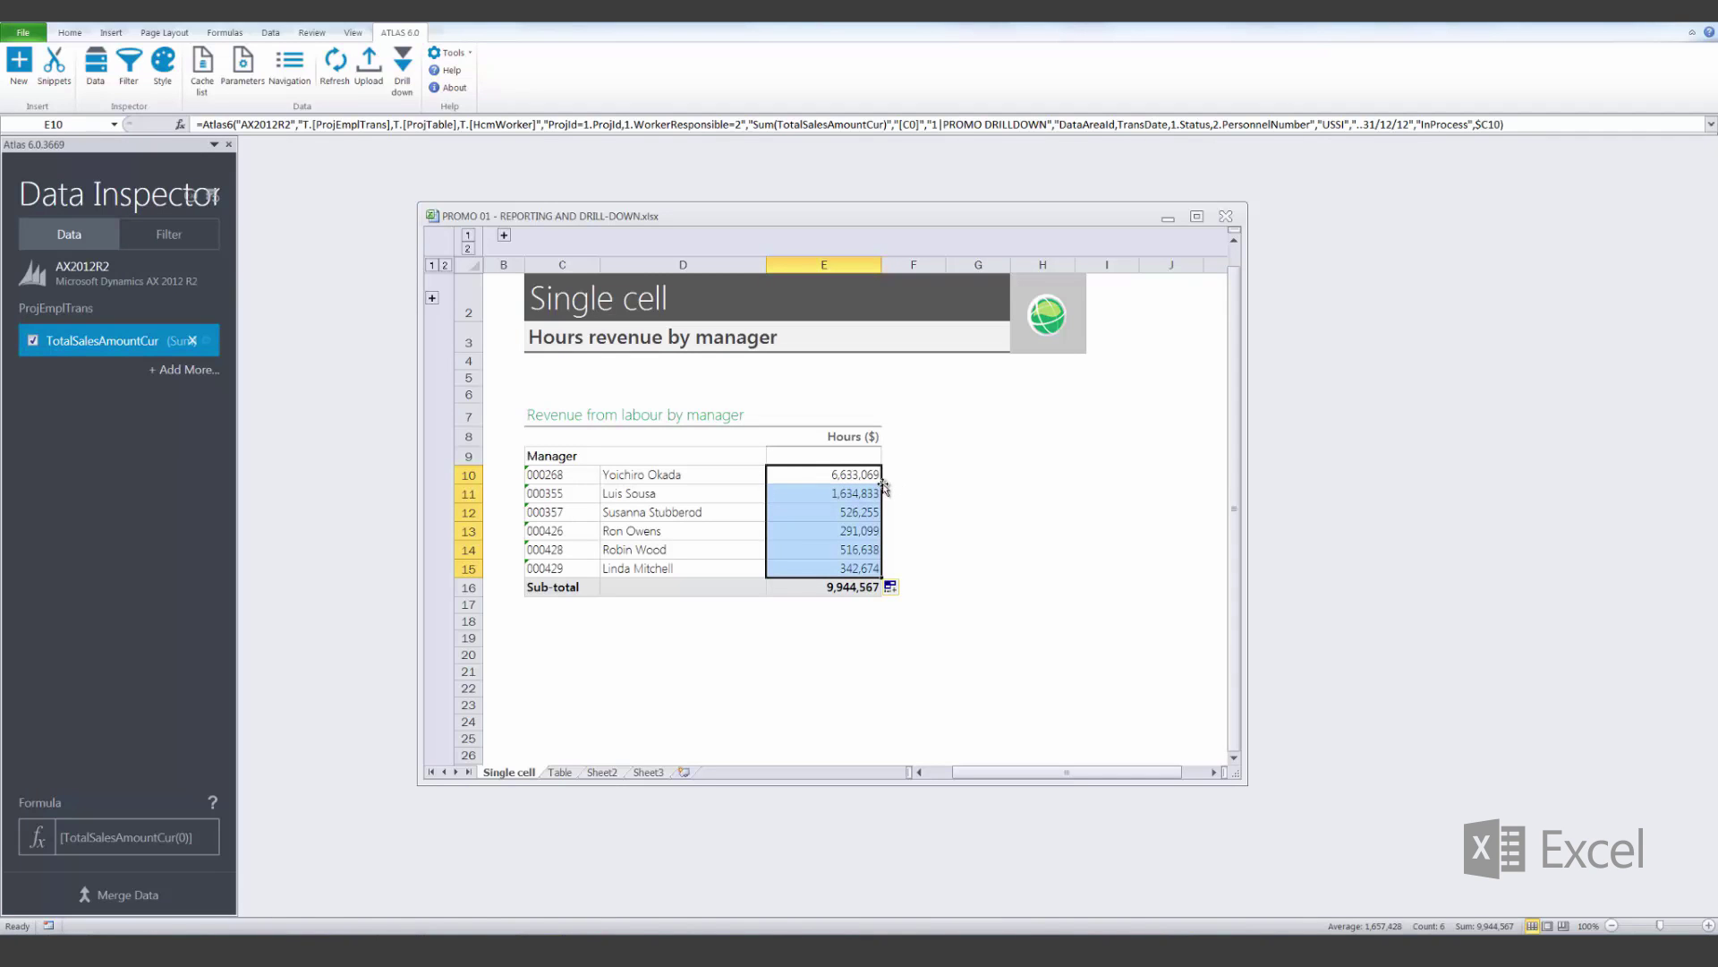
{"action": "left_click", "coordinate": [228, 145]}
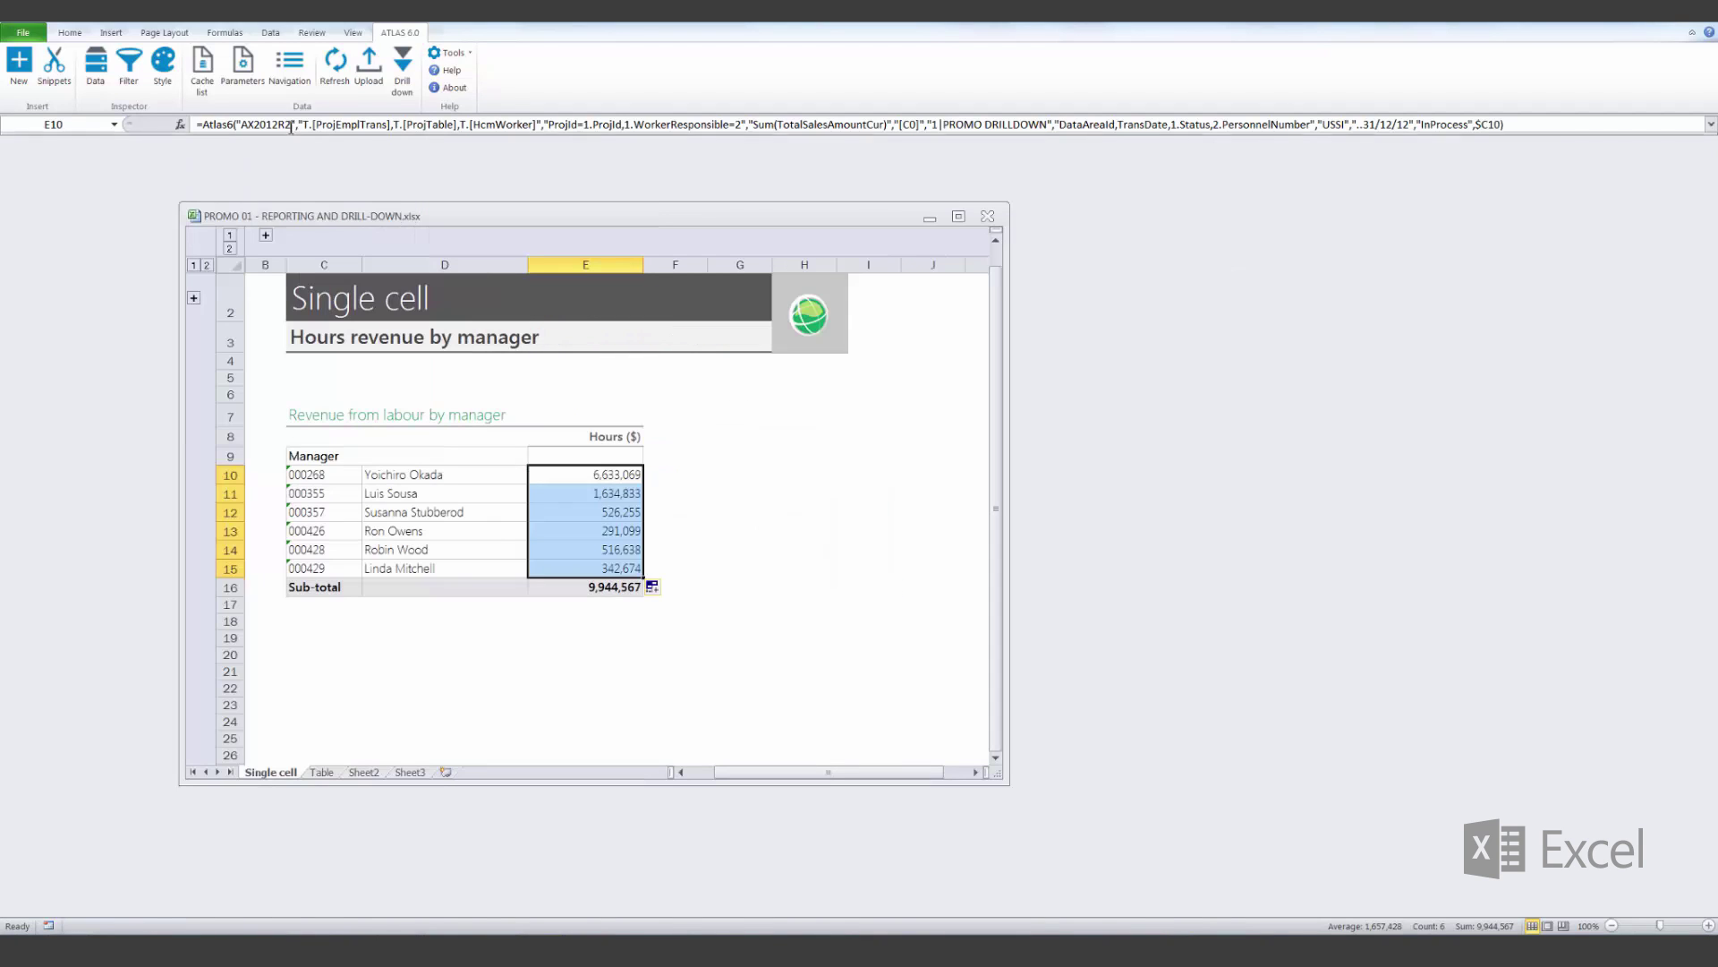
{"action": "left_click", "coordinate": [403, 72]}
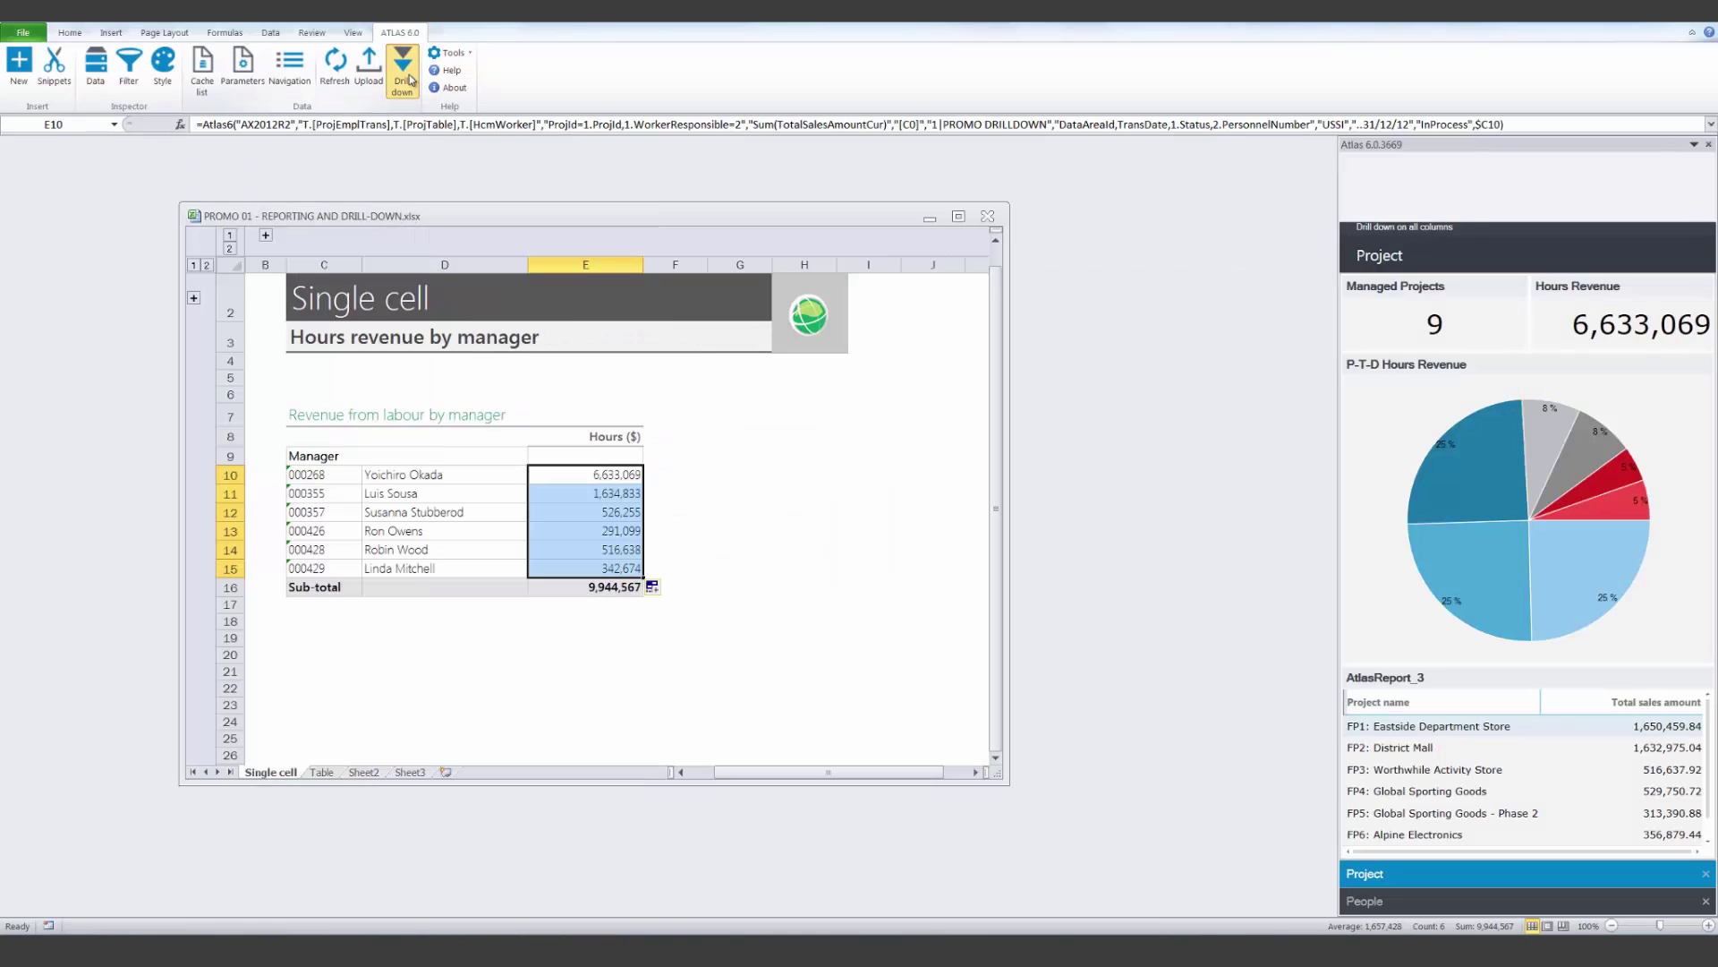
{"action": "left_click", "coordinate": [585, 532]}
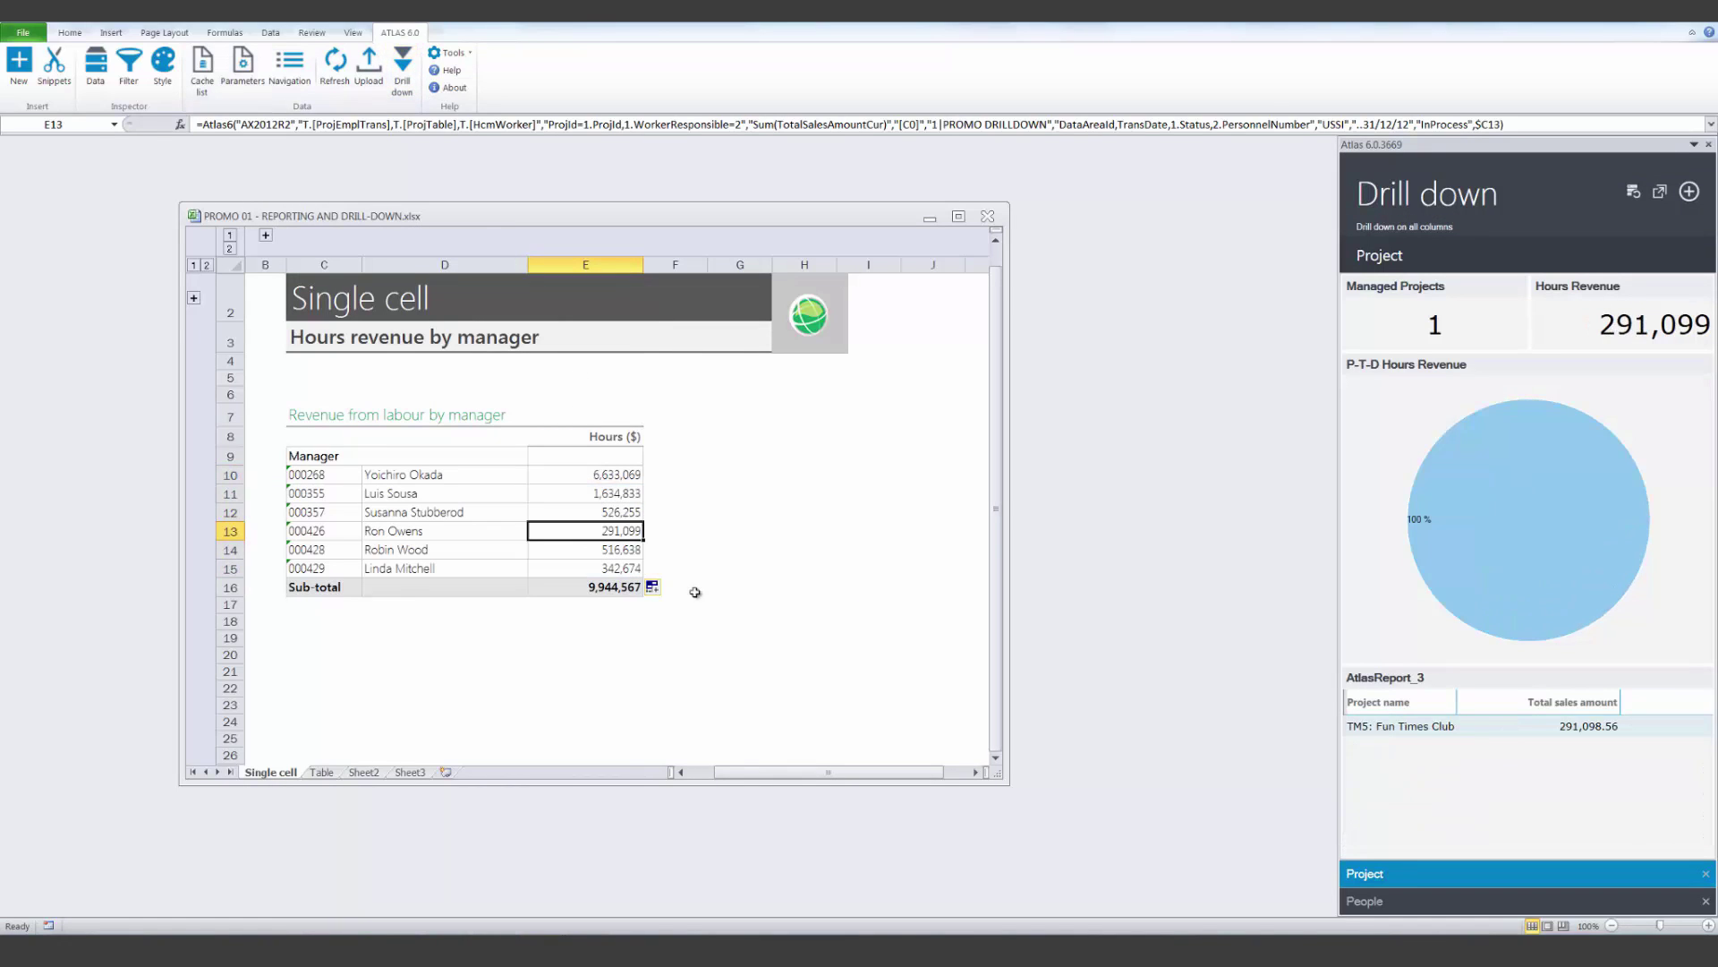
{"action": "left_click", "coordinate": [1472, 729]}
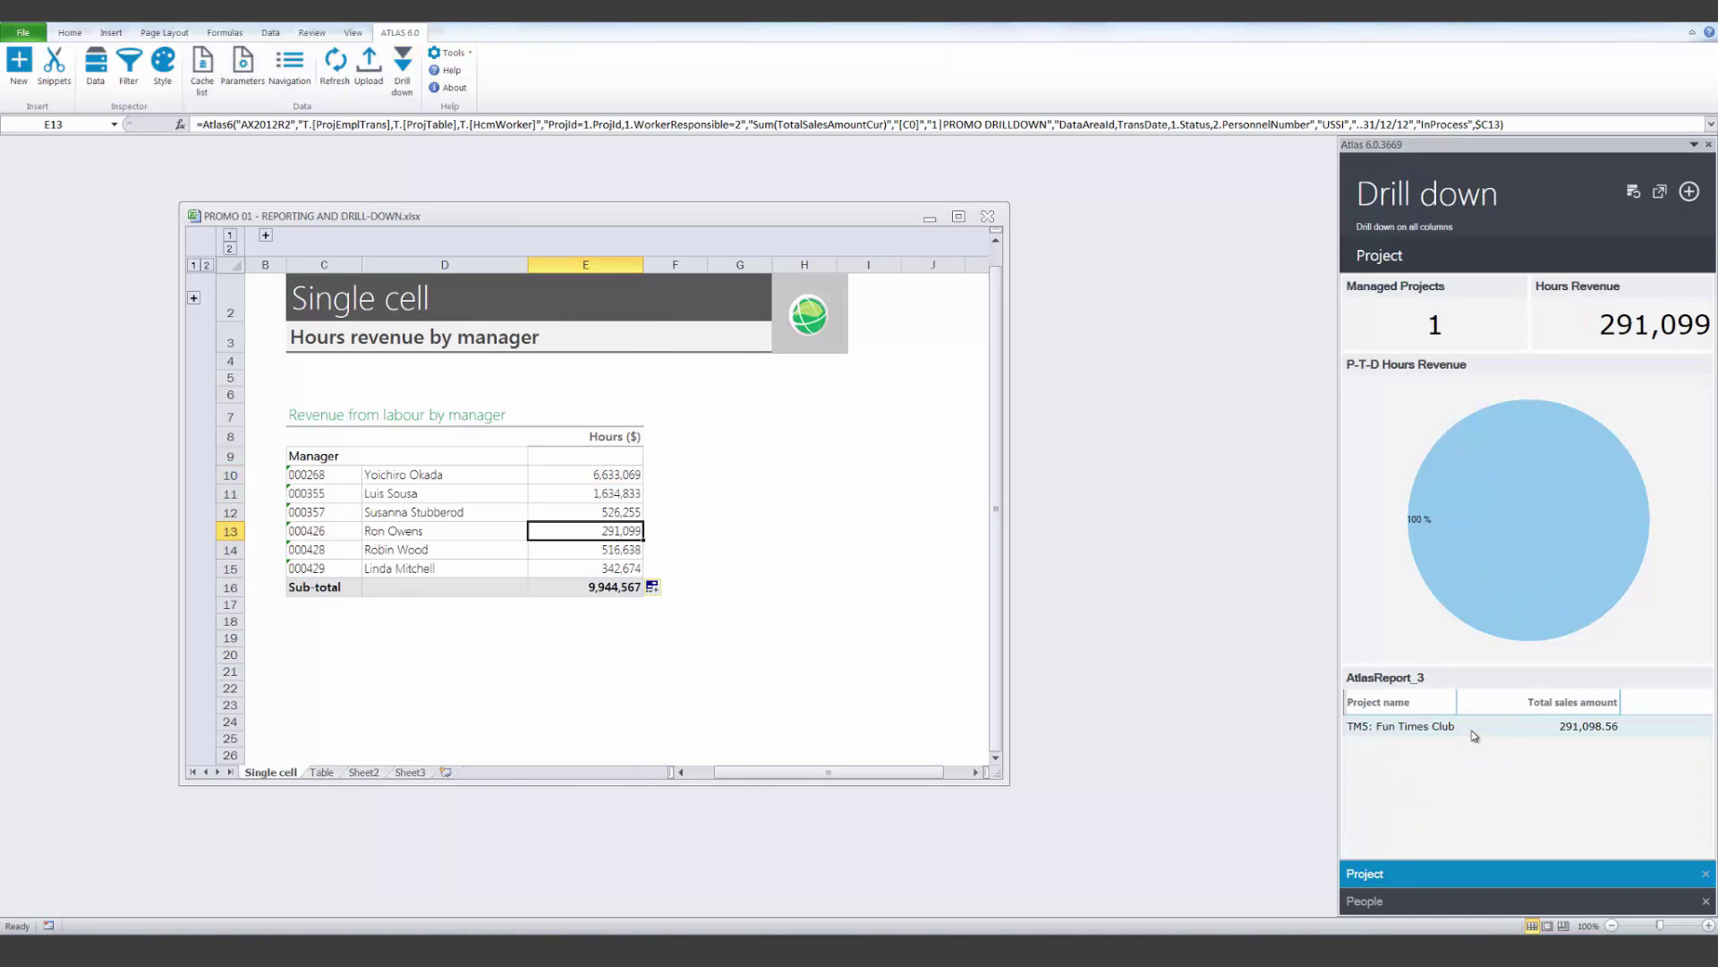
{"action": "left_click", "coordinate": [1495, 906]}
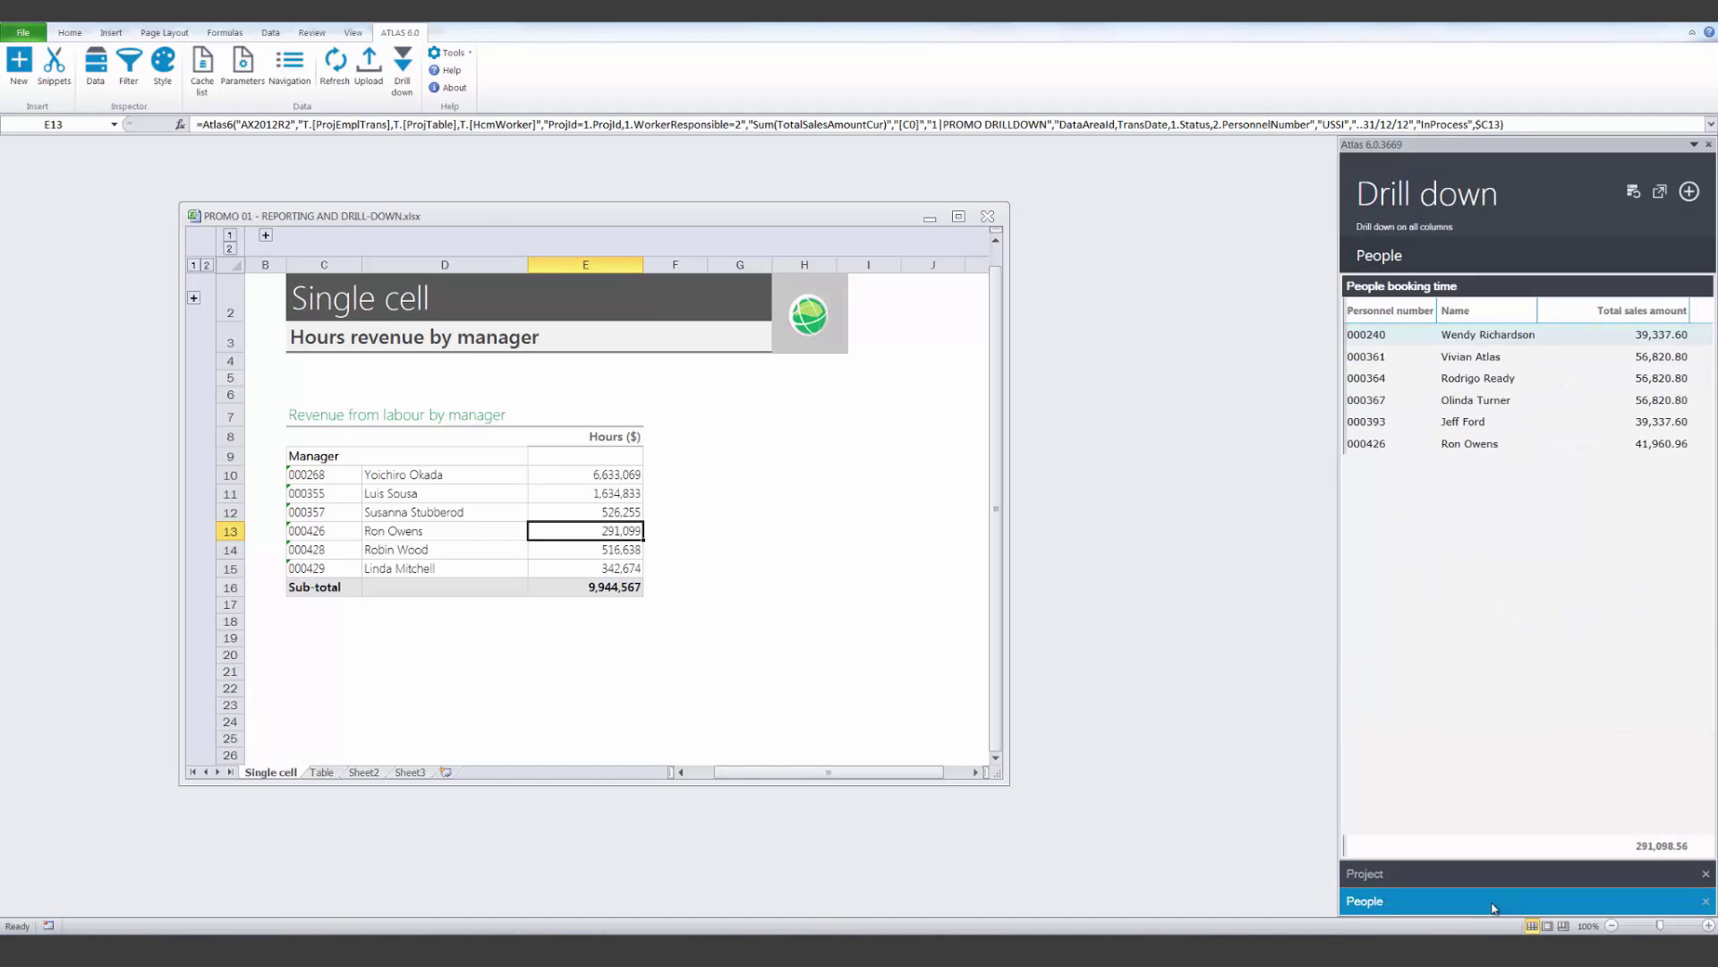
{"action": "left_click", "coordinate": [1708, 146]}
On the Table sheet, place the 'P-T-D Gross Margin by Project' snippet at cell C10.
{"action": "left_click", "coordinate": [319, 772]}
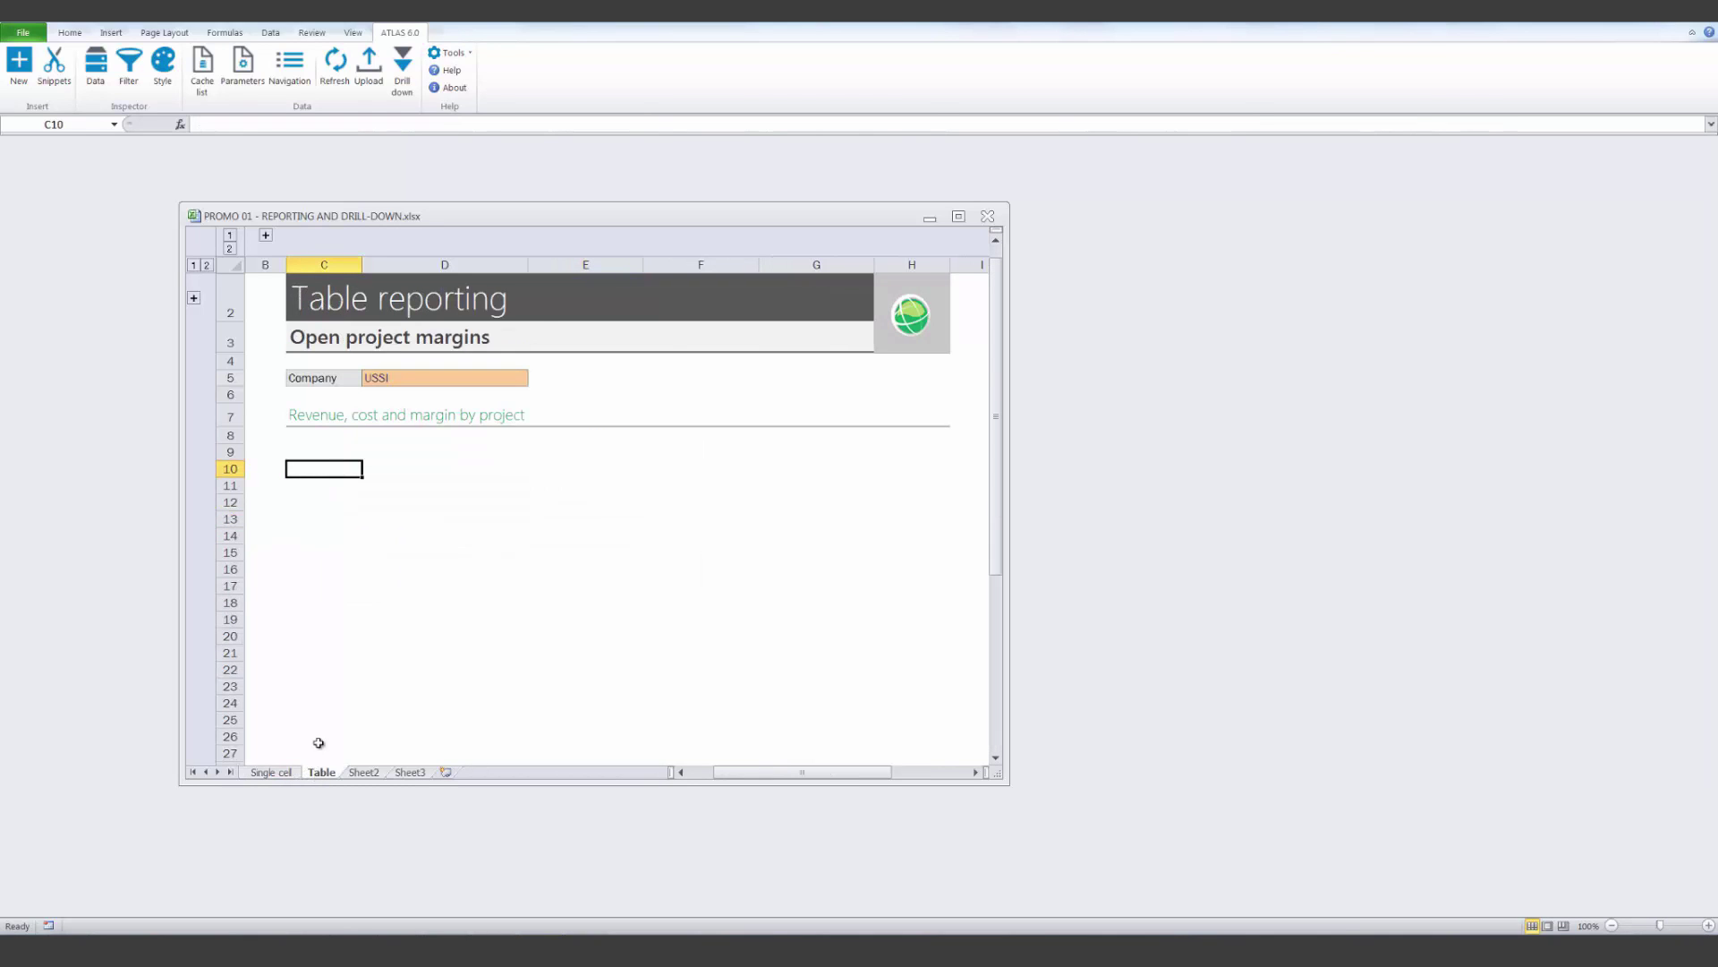
{"action": "left_click", "coordinate": [55, 61]}
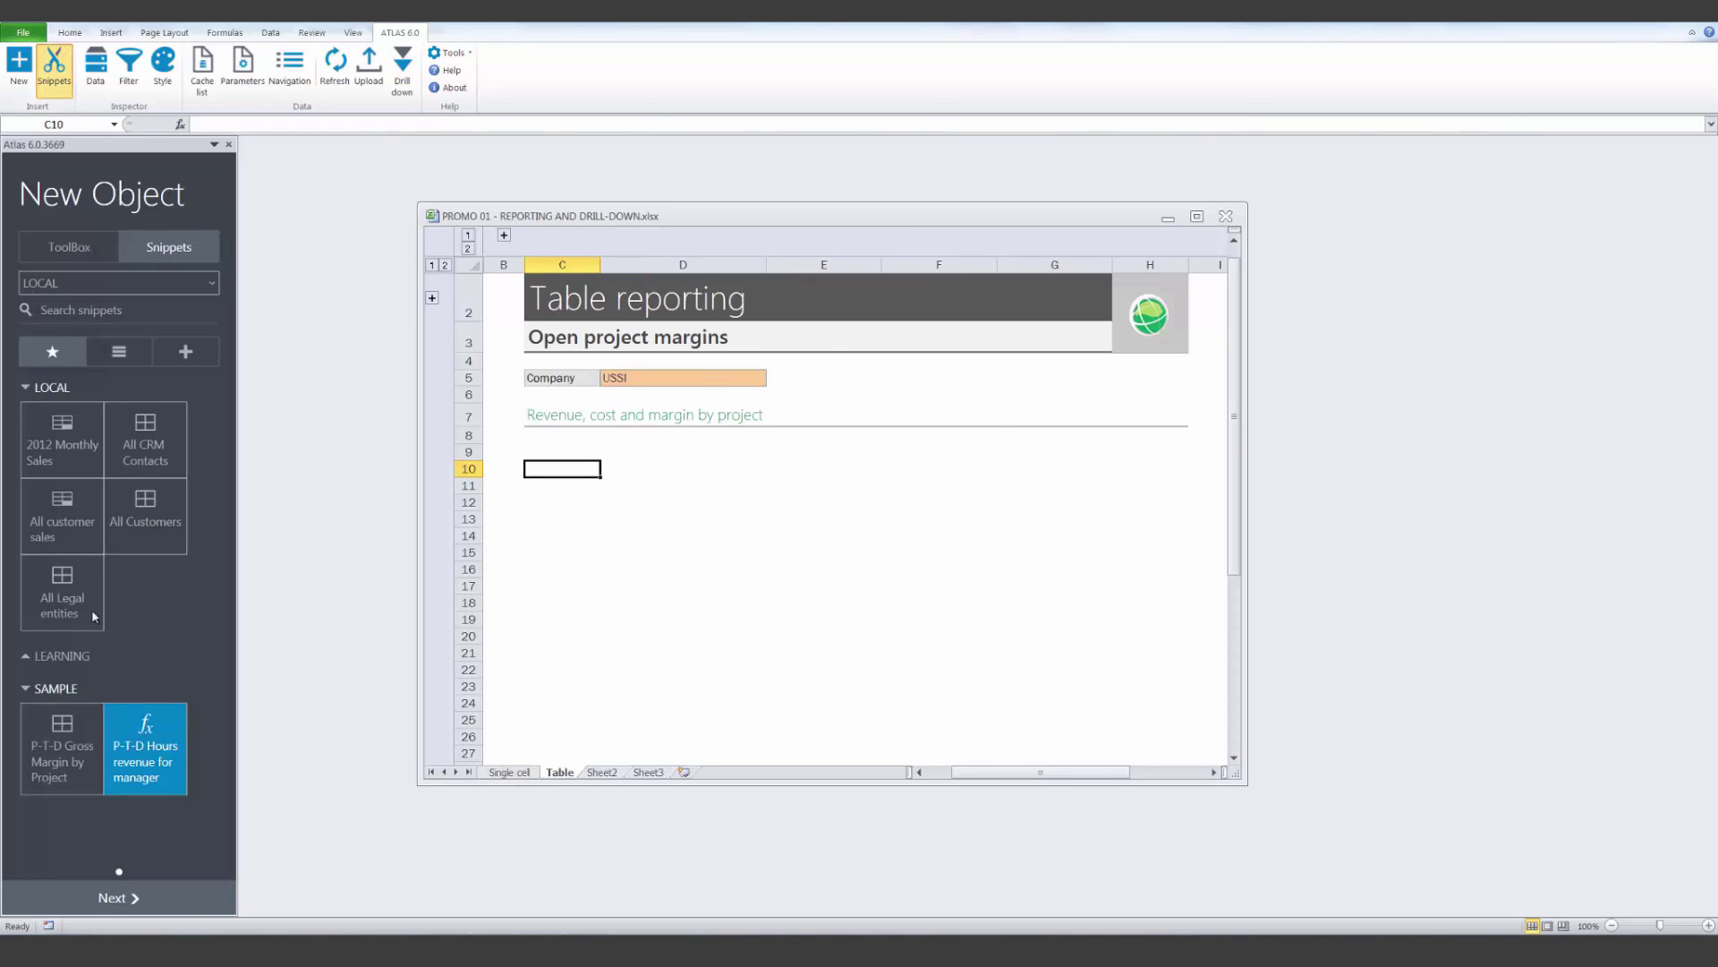
{"action": "left_click_drag", "start_coordinate": [331, 642], "coordinate": [537, 476]}
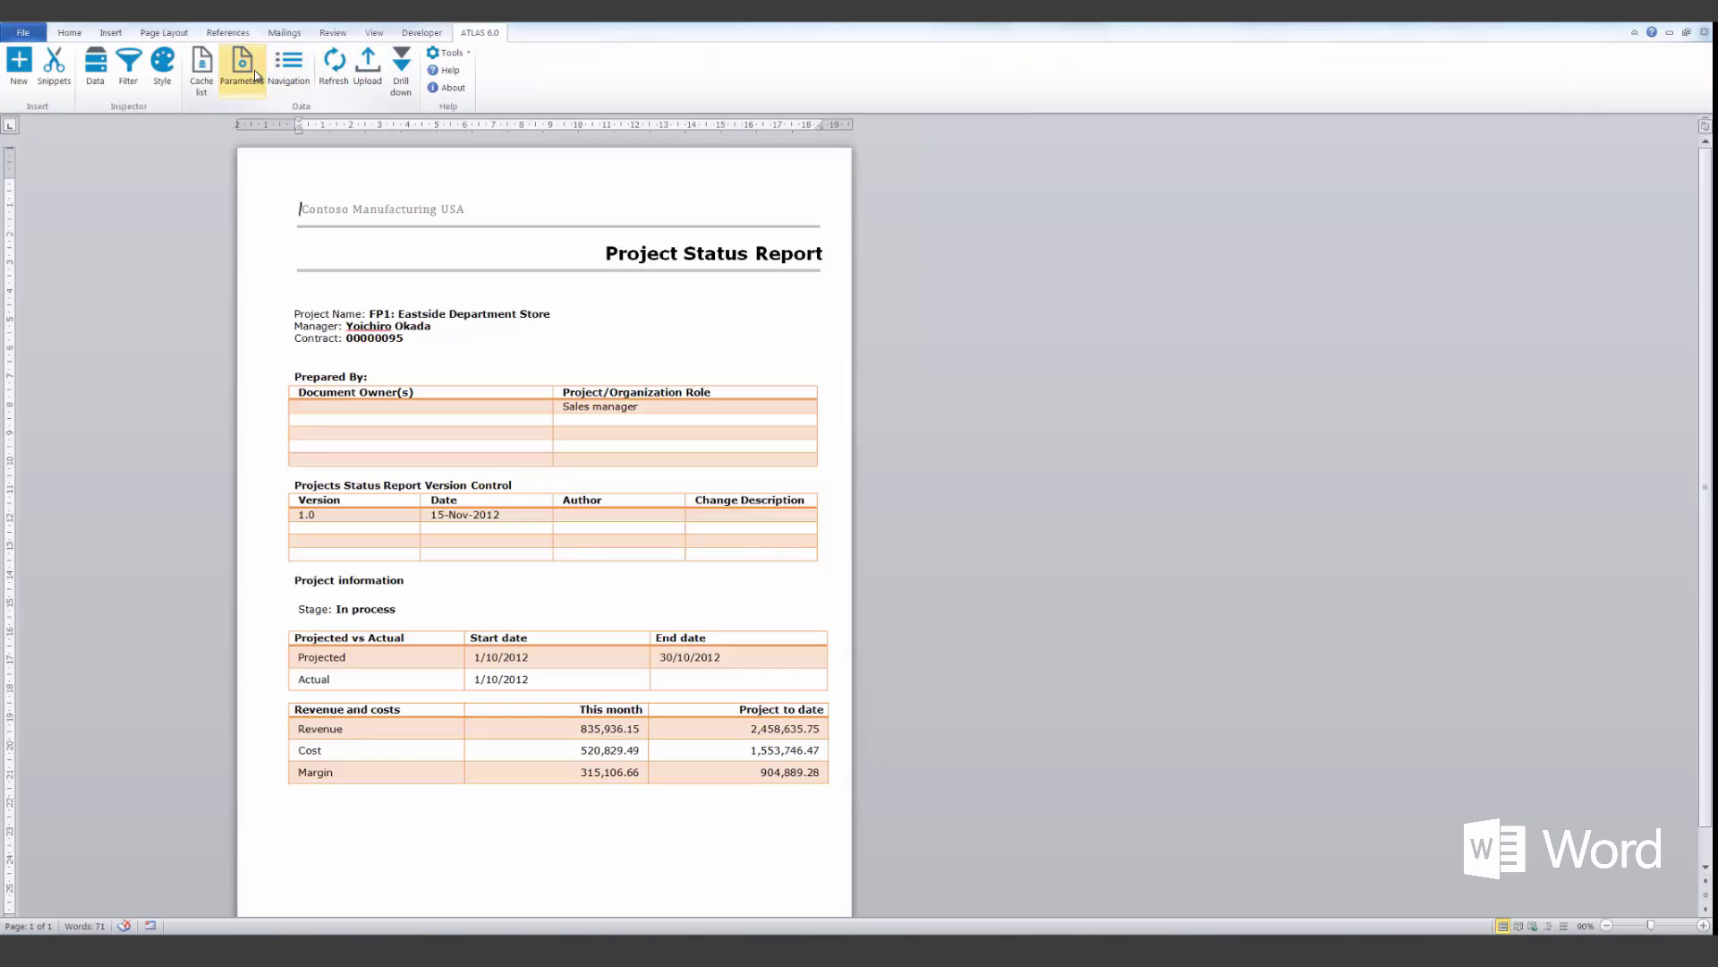
Show the Parameters pane for the FP1: Eastside Department Store status report.
{"action": "left_click", "coordinate": [257, 76]}
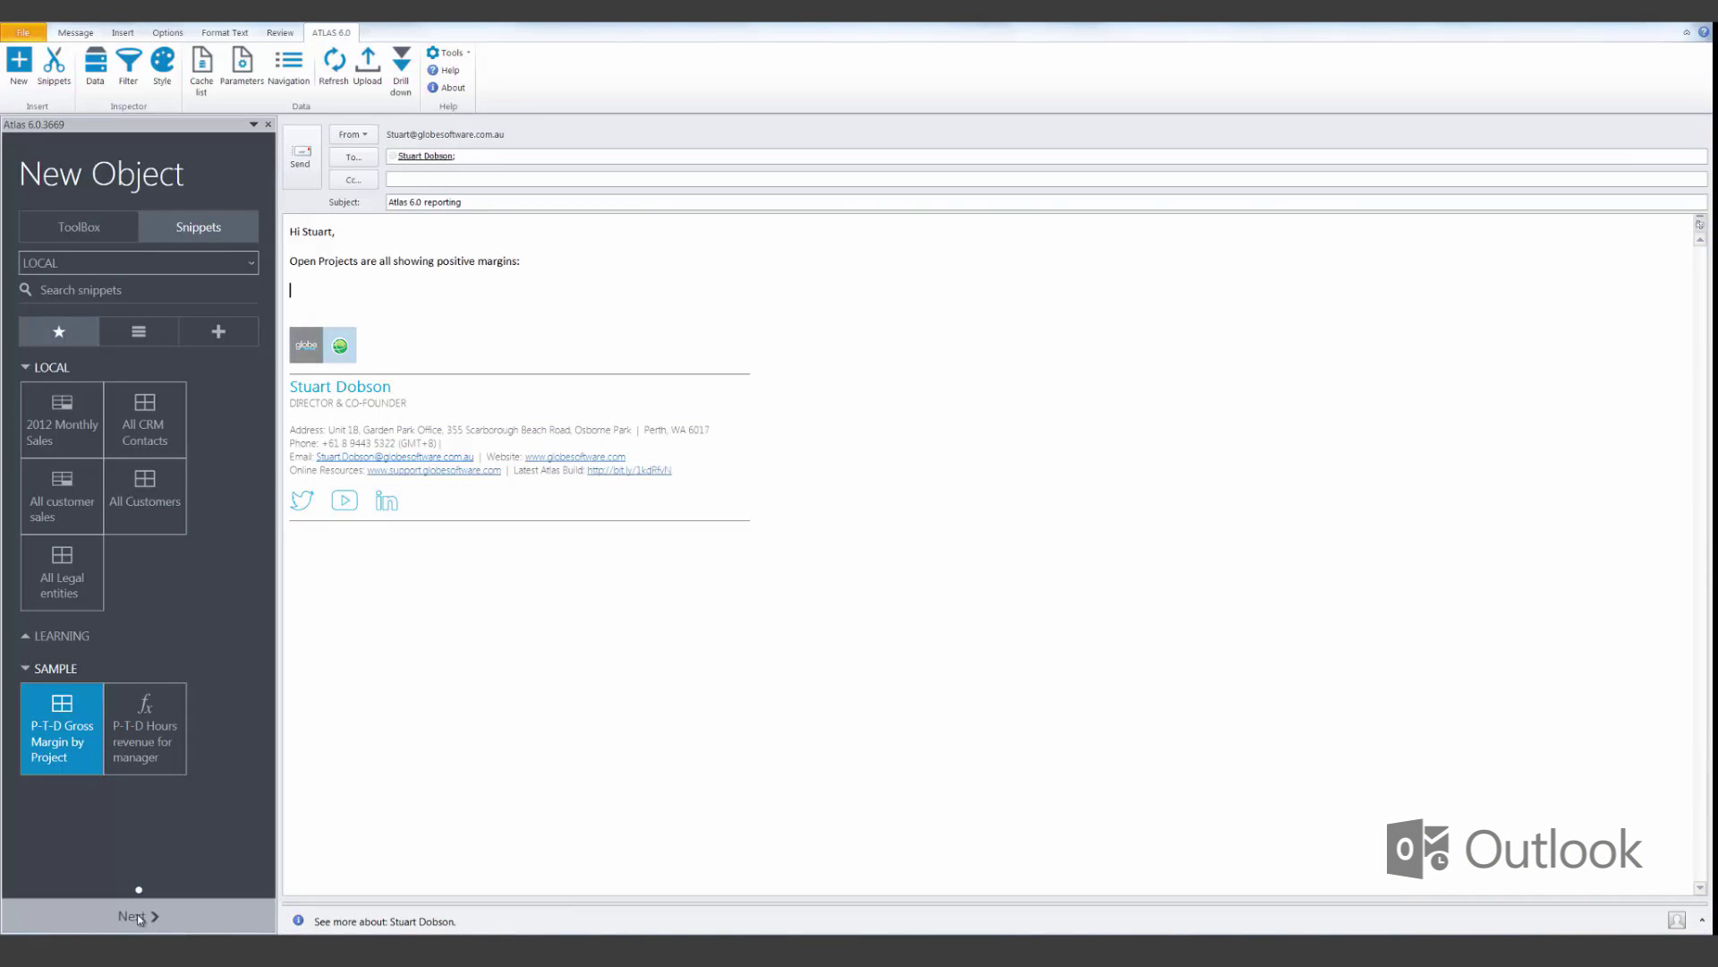
Insert the 'P-T-D Gross Margin by Project' table into the email body.
{"action": "left_click", "coordinate": [139, 915]}
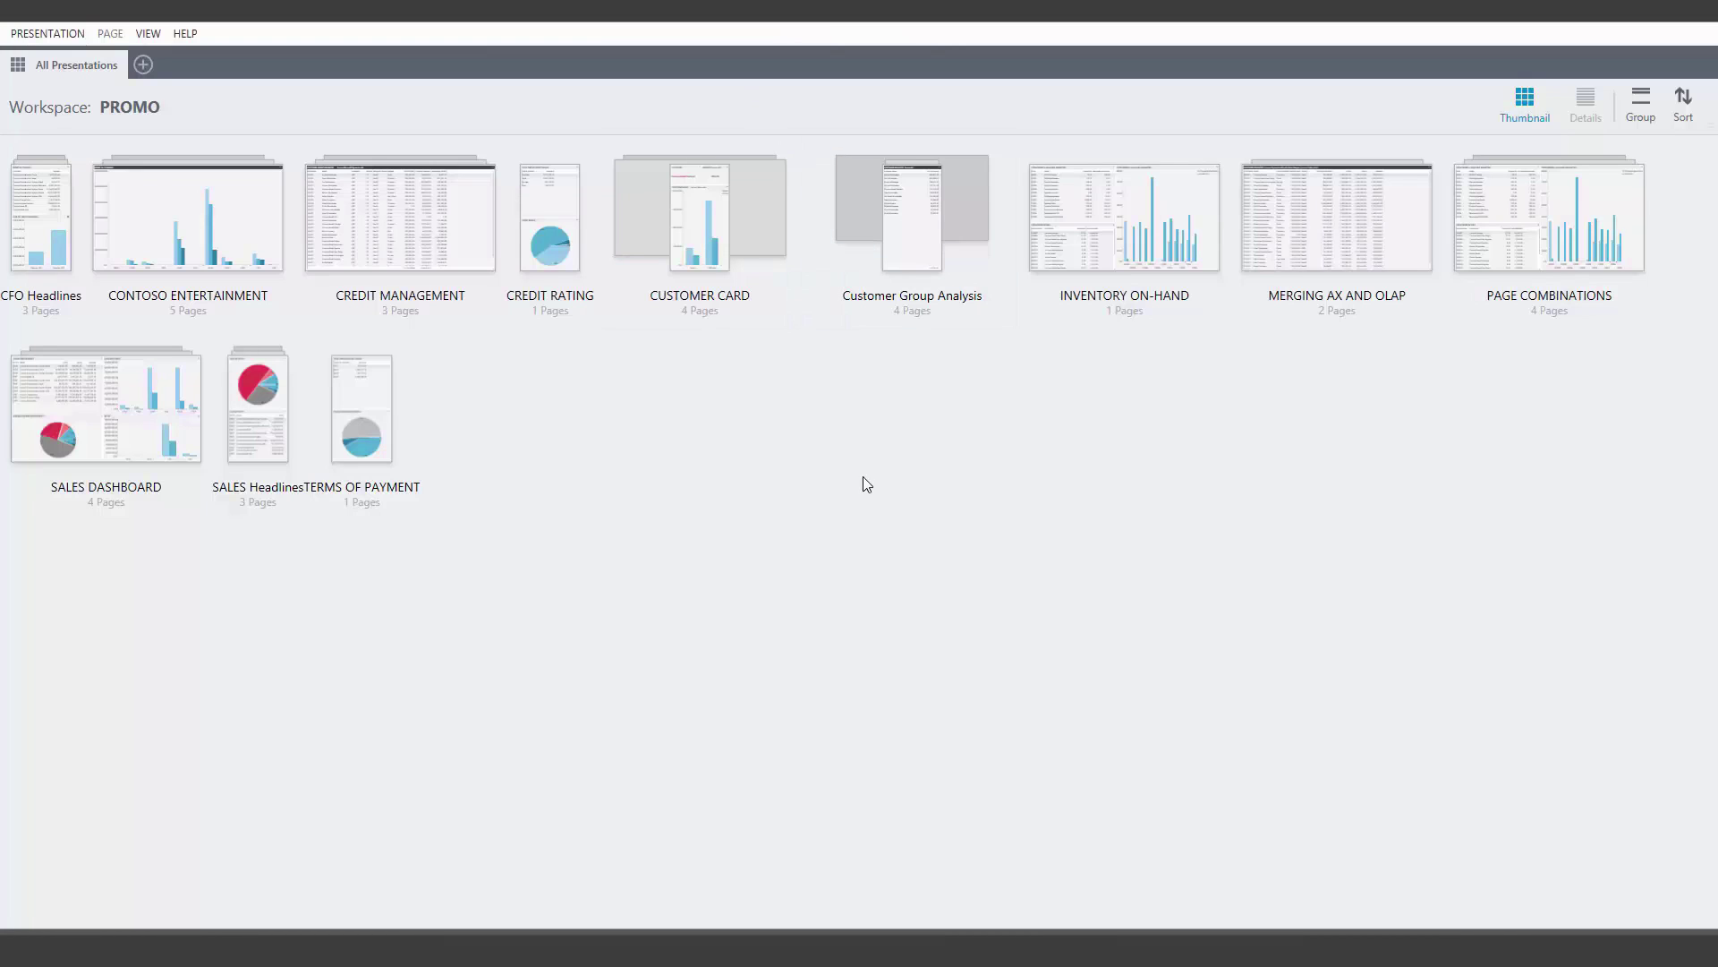
Open the SALES DASHBOARD presentation from the PROMO workspace.
{"action": "left_click", "coordinate": [130, 402]}
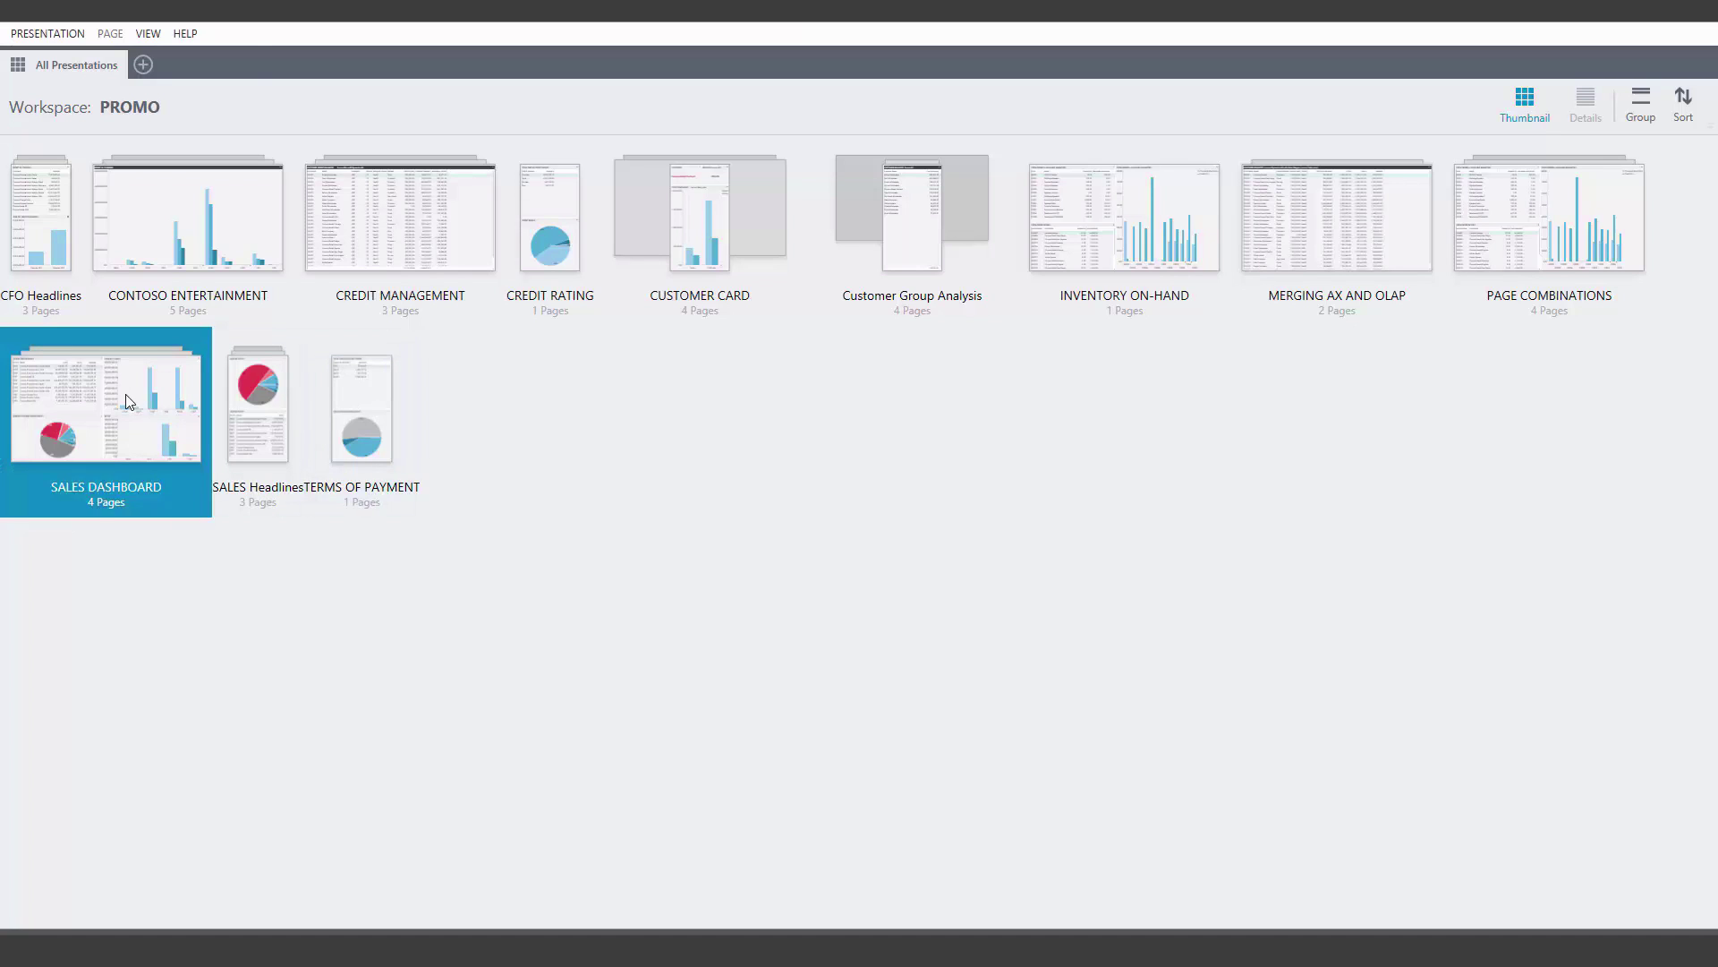
{"action": "double_click", "coordinate": [130, 402]}
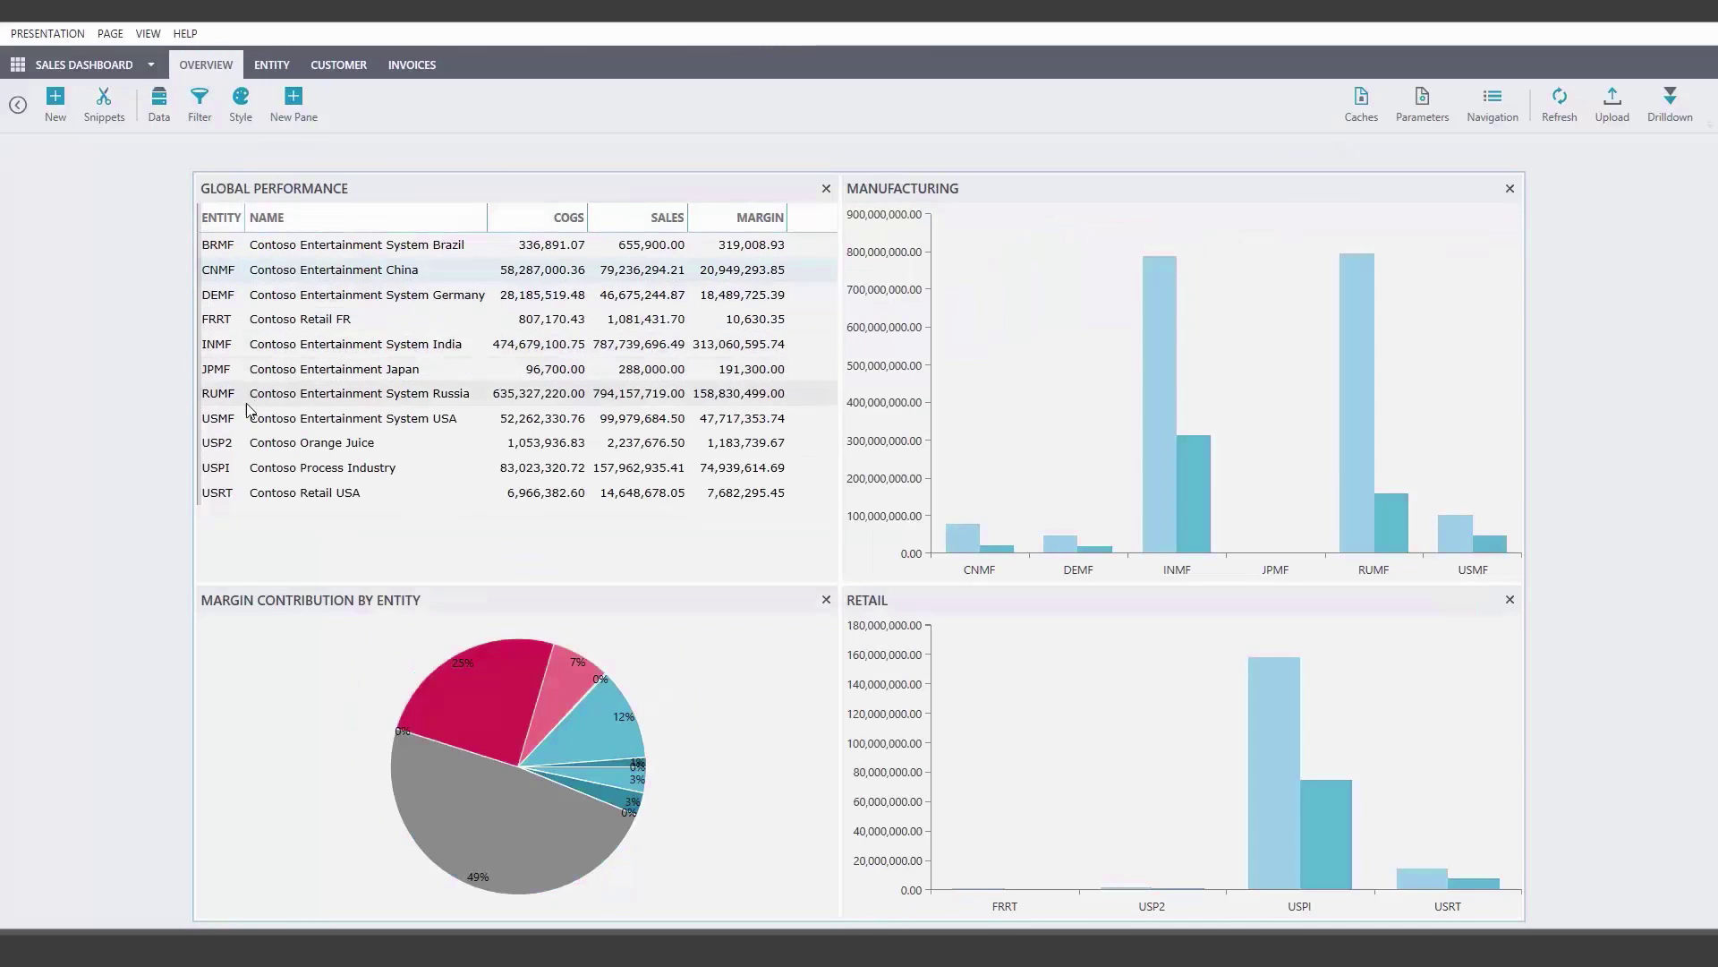
Drill from Owl Wholesales' customer page to the lines of its 15/10/2012 invoice.
{"action": "left_click", "coordinate": [270, 67]}
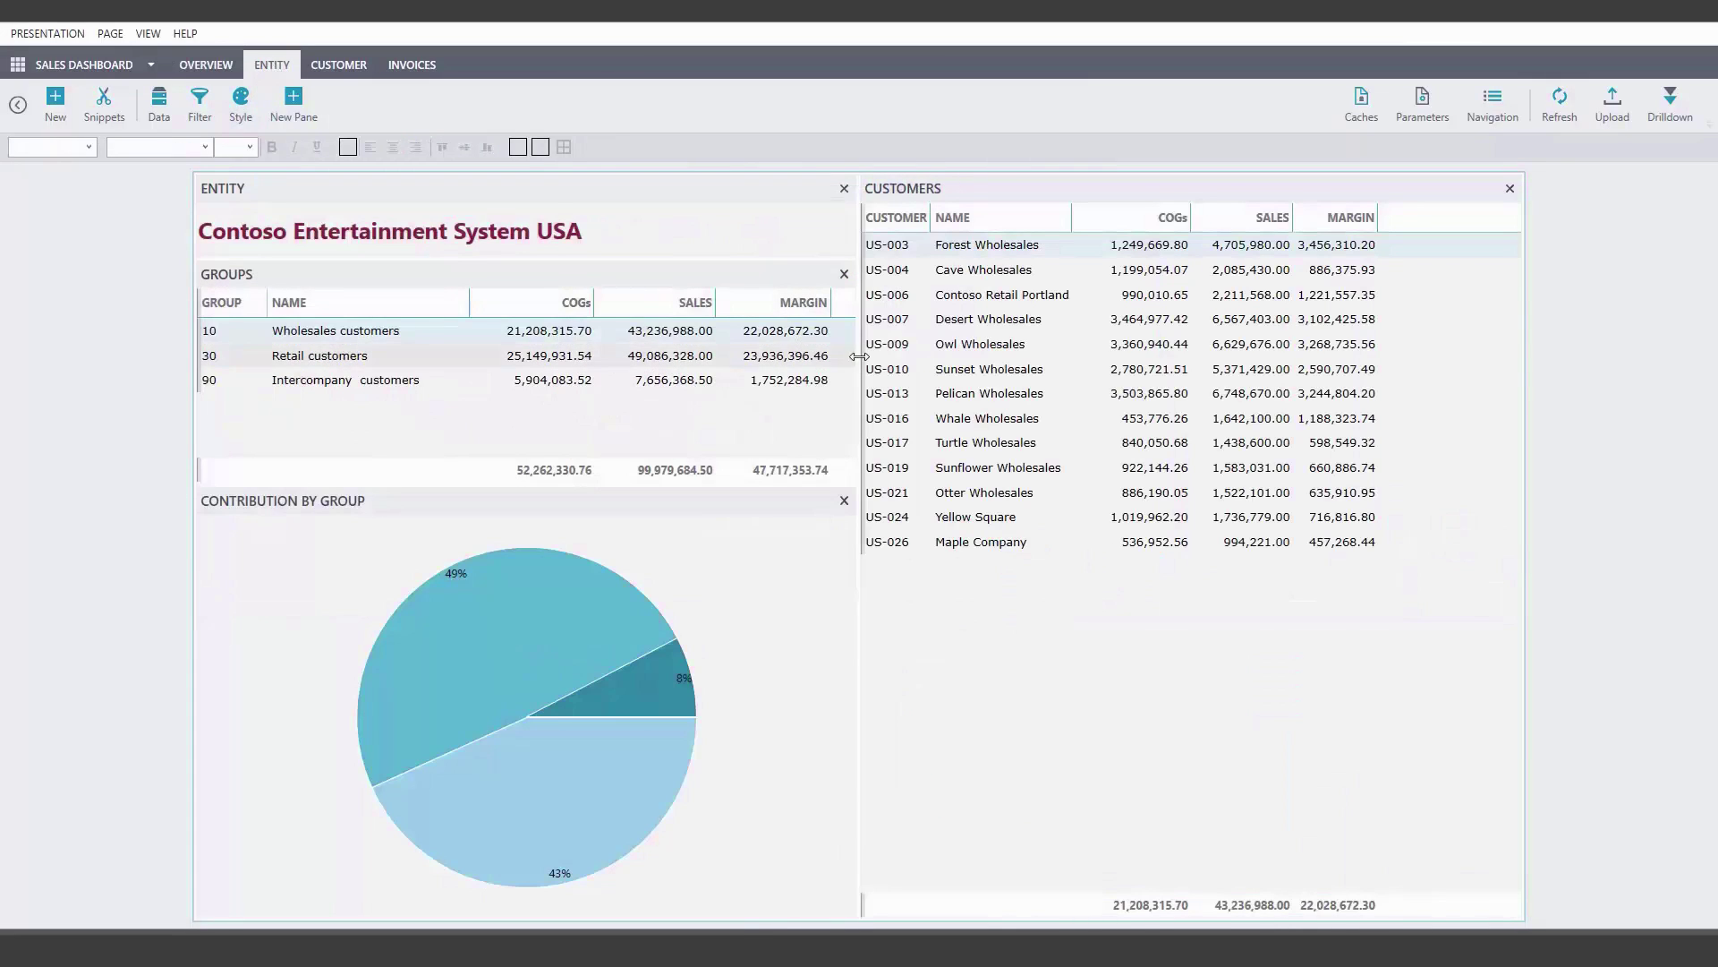
{"action": "left_click", "coordinate": [886, 345]}
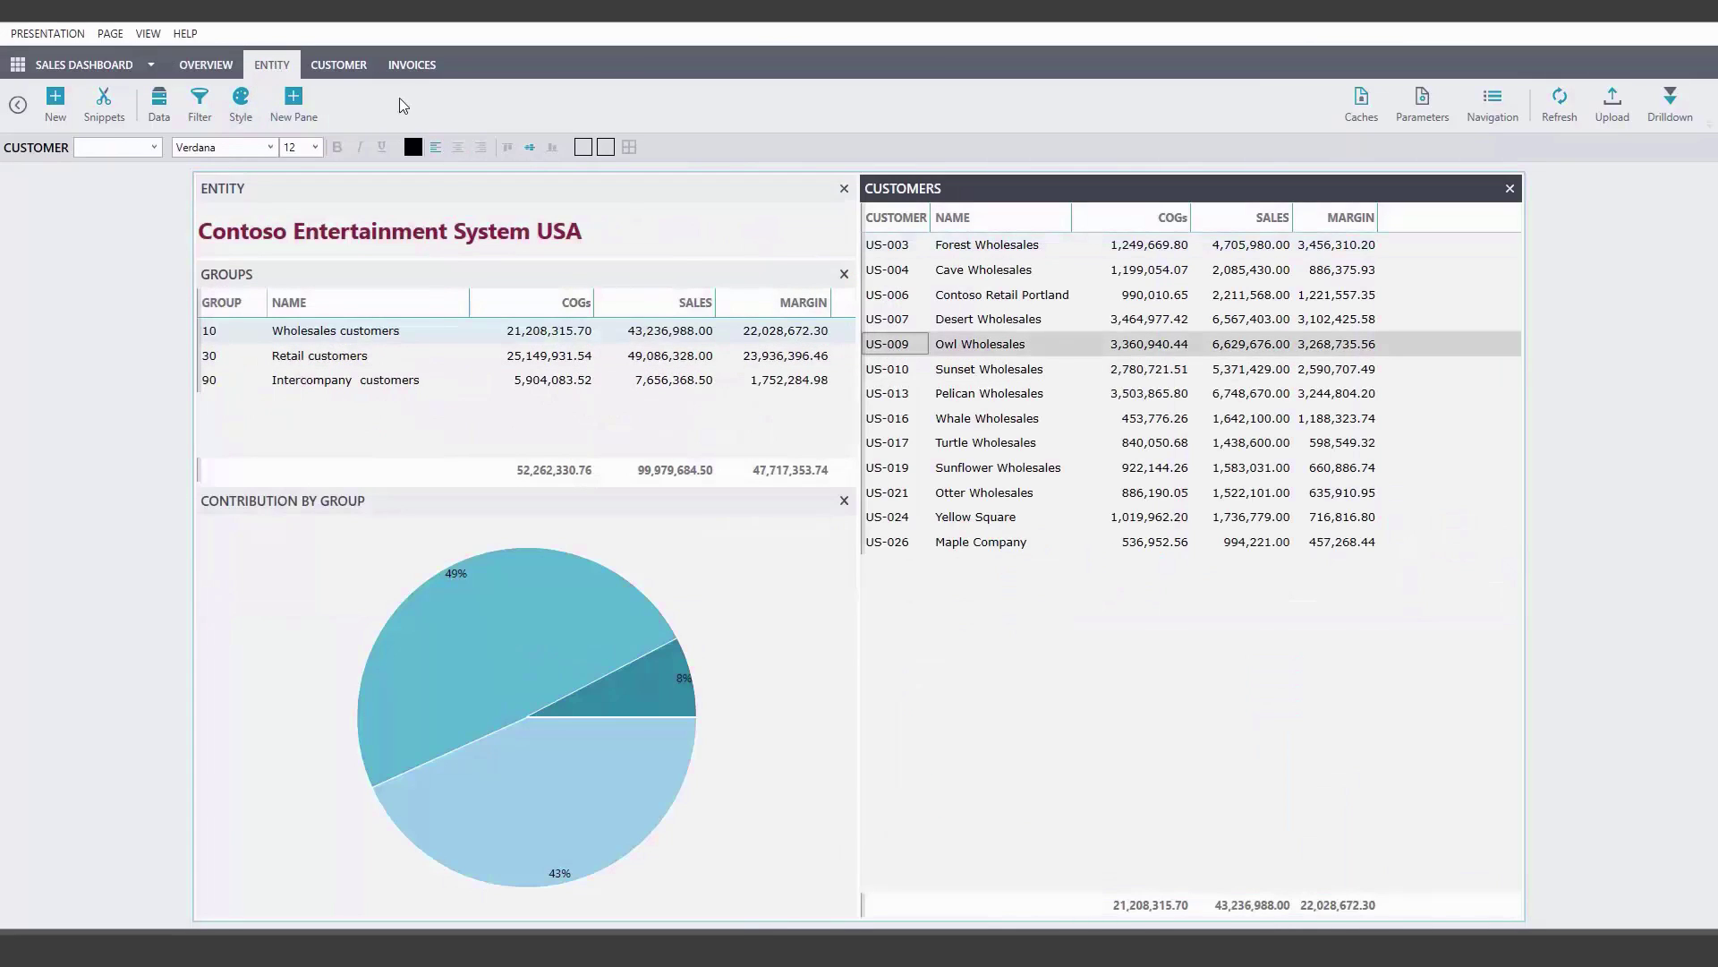
{"action": "left_click", "coordinate": [340, 65]}
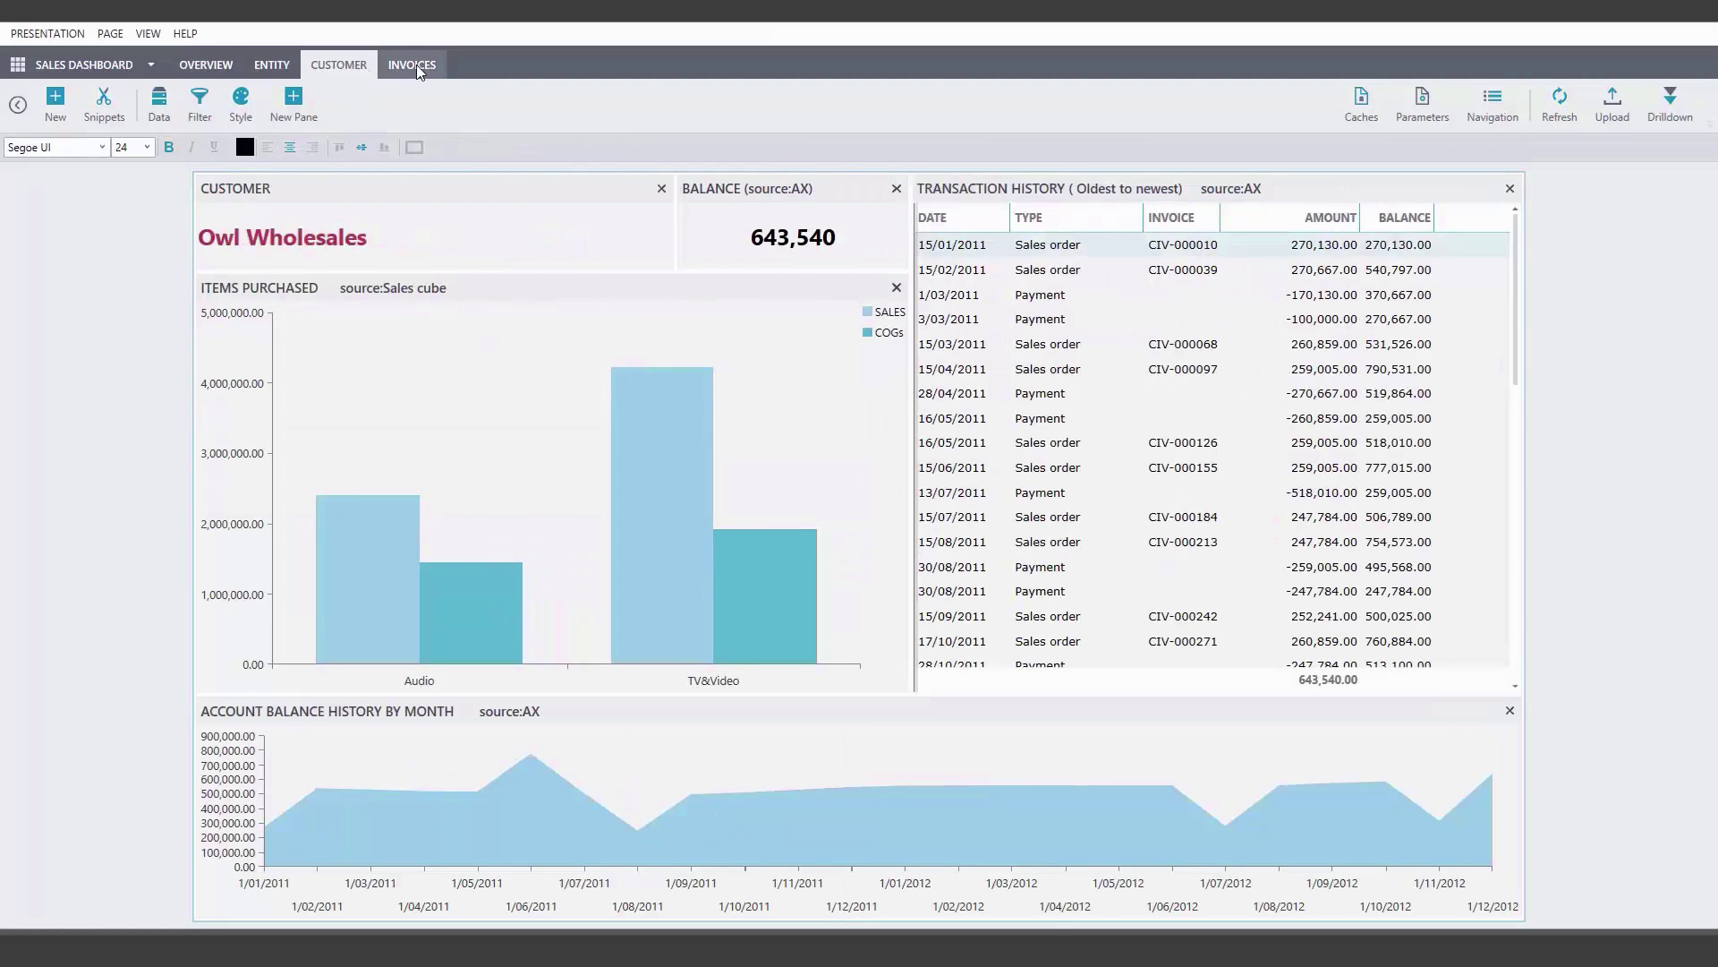
{"action": "left_click", "coordinate": [416, 64]}
{"action": "left_click", "coordinate": [250, 270]}
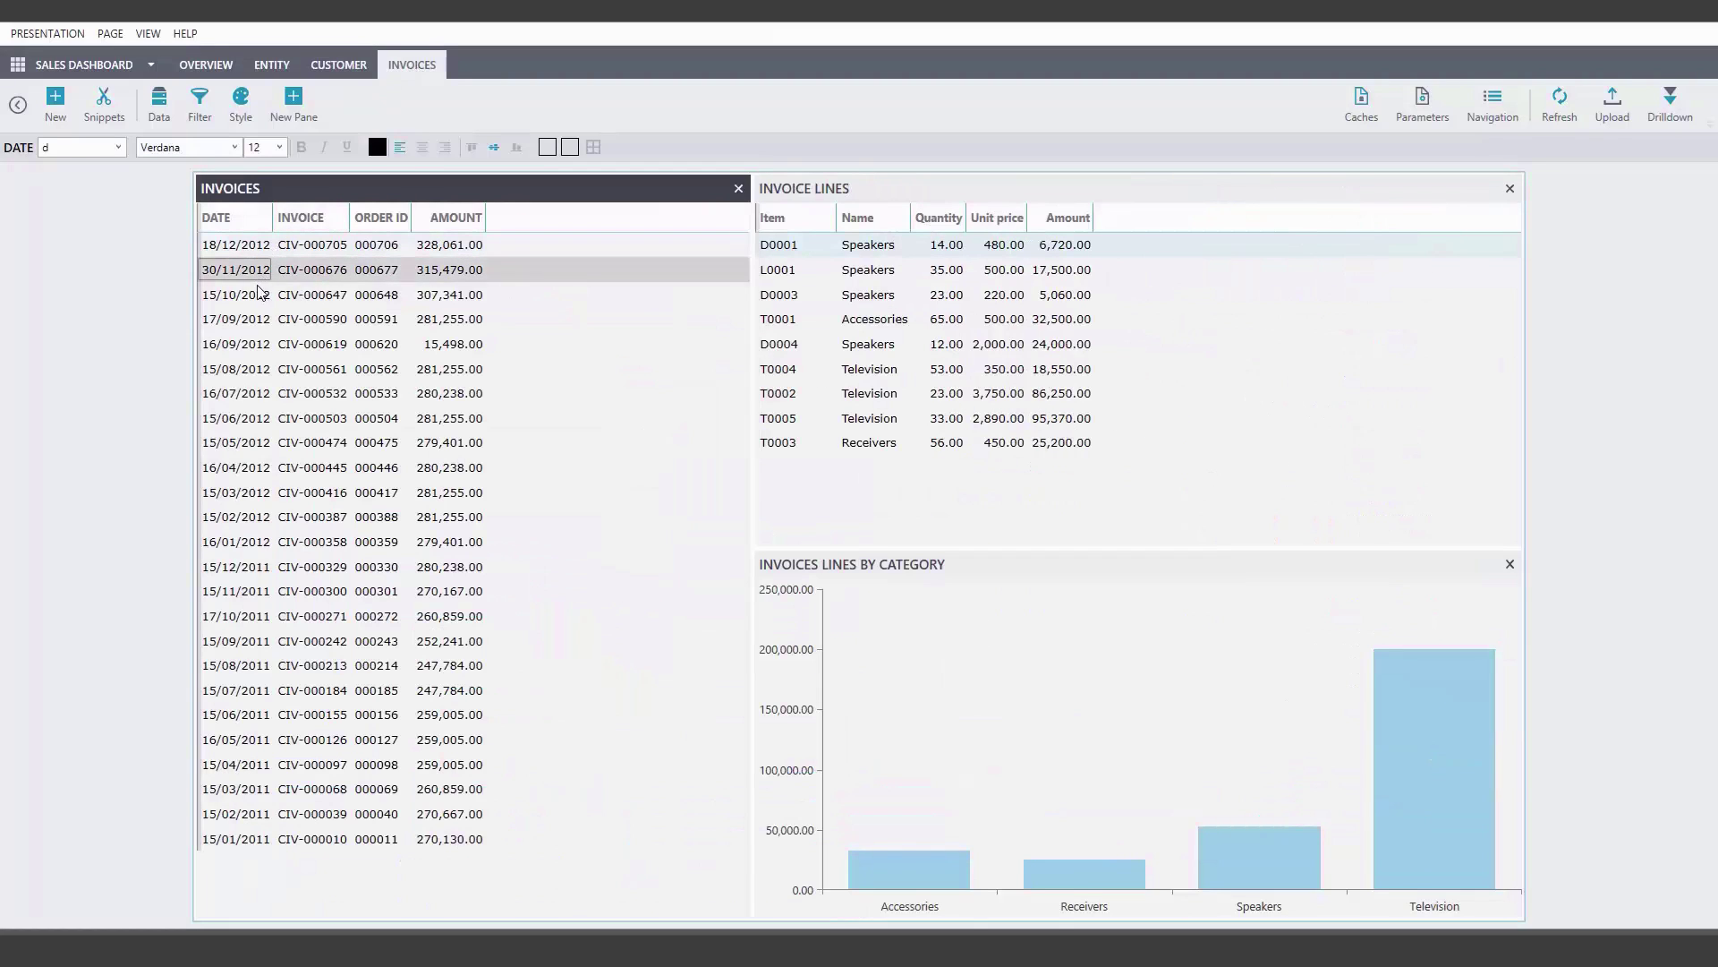
{"action": "left_click", "coordinate": [259, 296]}
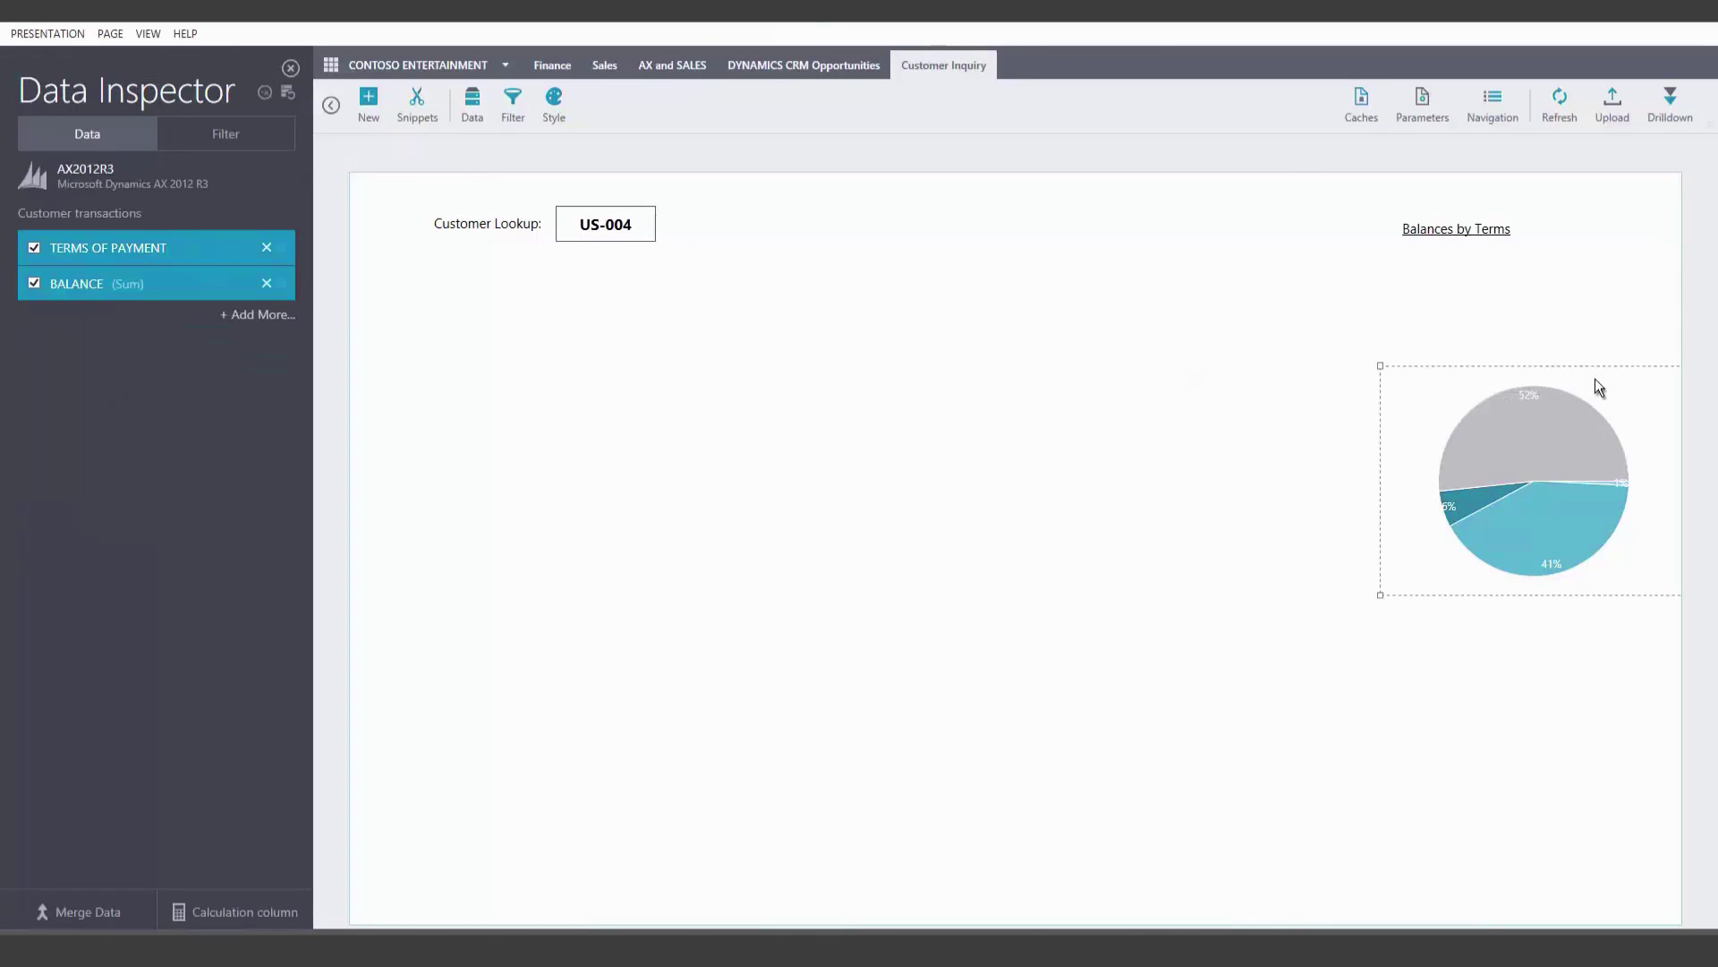
Move the Balances by Terms pie chart up-left and add an enlarged Customer Statement grid.
{"action": "left_click_drag", "start_coordinate": [1593, 380], "coordinate": [1528, 280]}
{"action": "left_click", "coordinate": [1126, 309]}
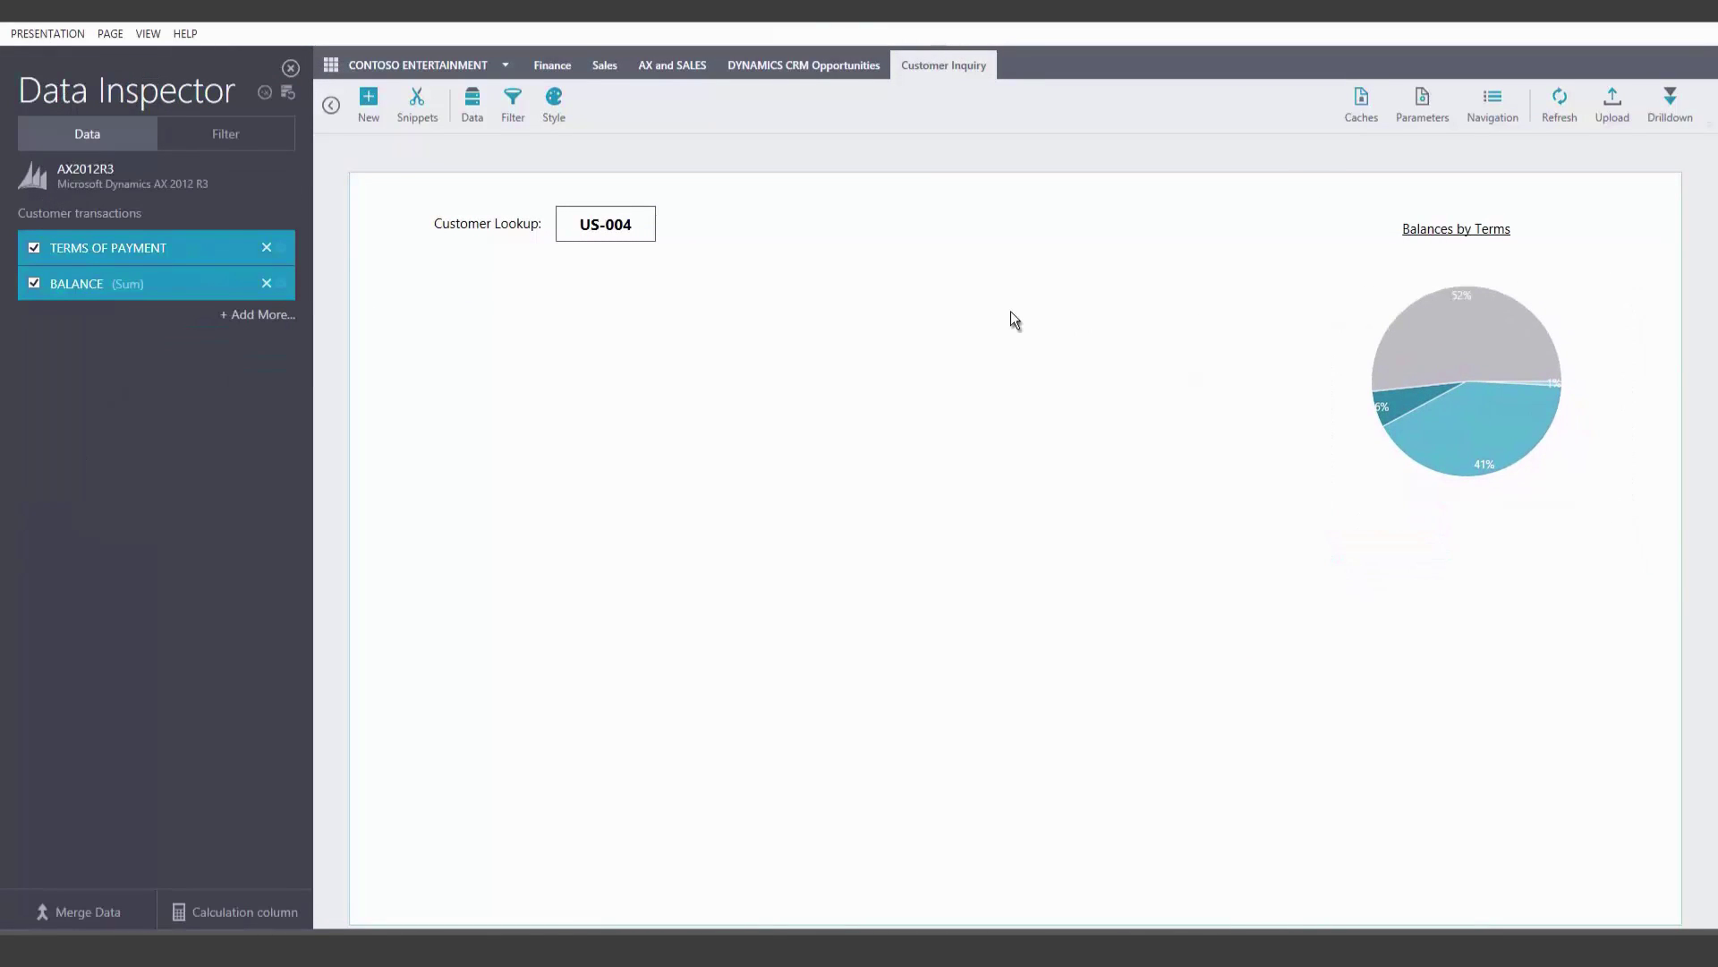
{"action": "left_click", "coordinate": [410, 109]}
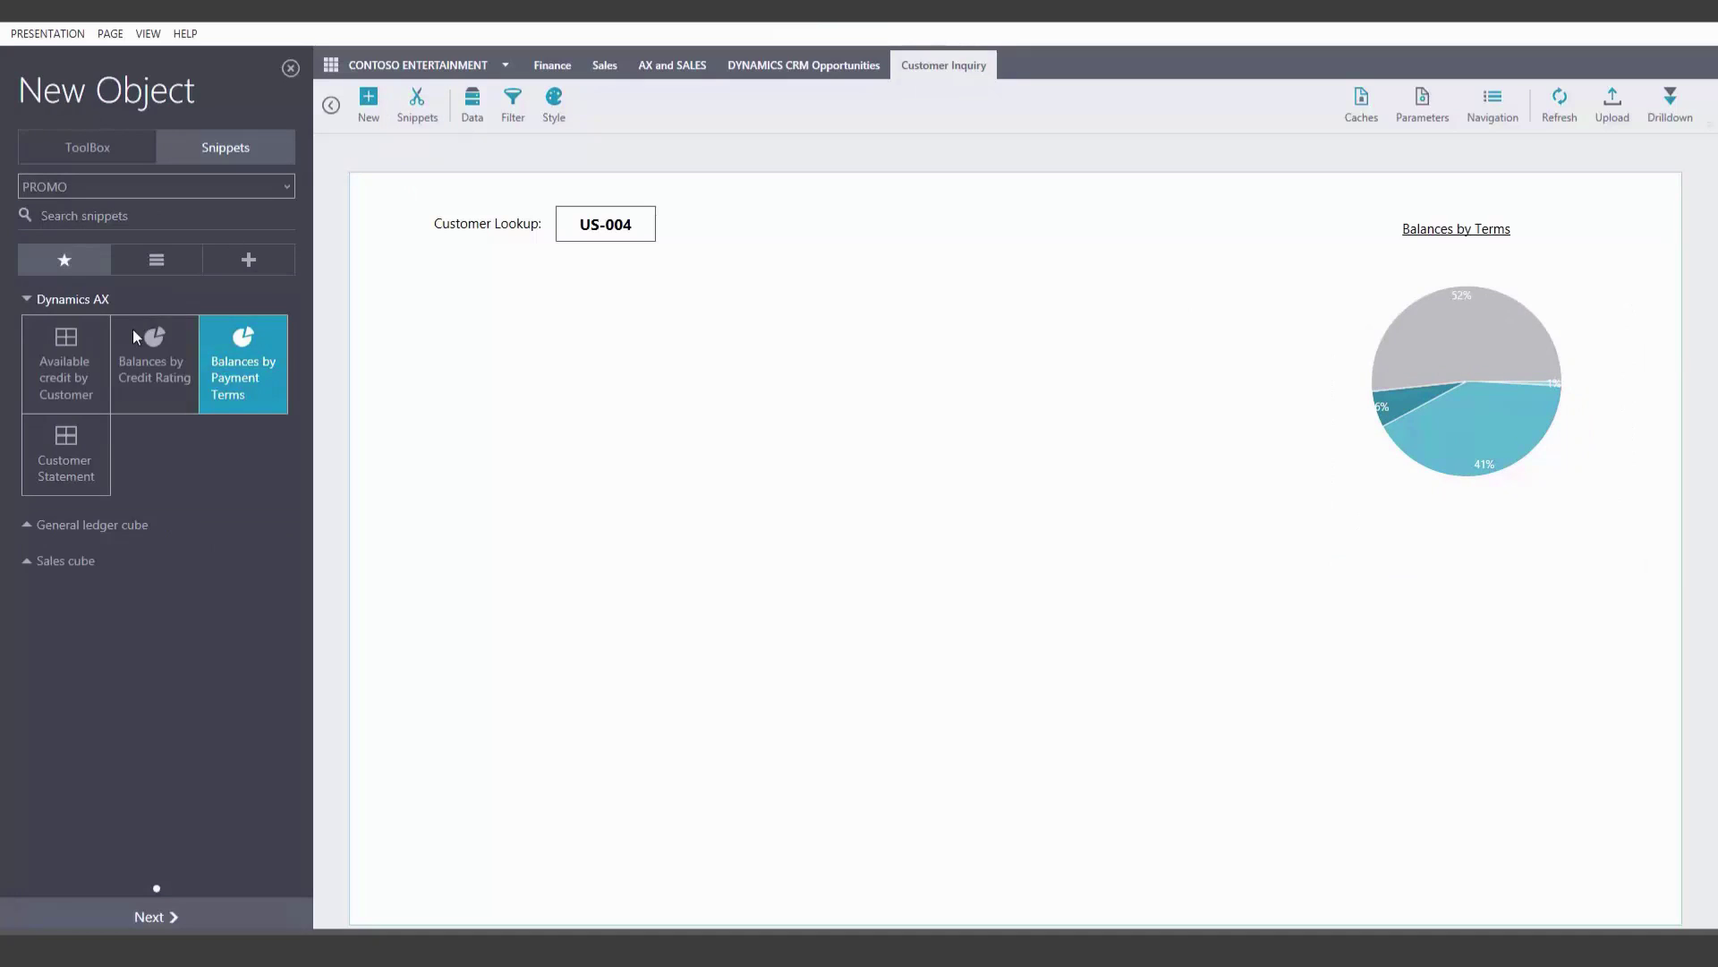
{"action": "left_click", "coordinate": [52, 458]}
{"action": "left_click_drag", "start_coordinate": [52, 458], "coordinate": [439, 343]}
{"action": "left_click", "coordinate": [692, 510]}
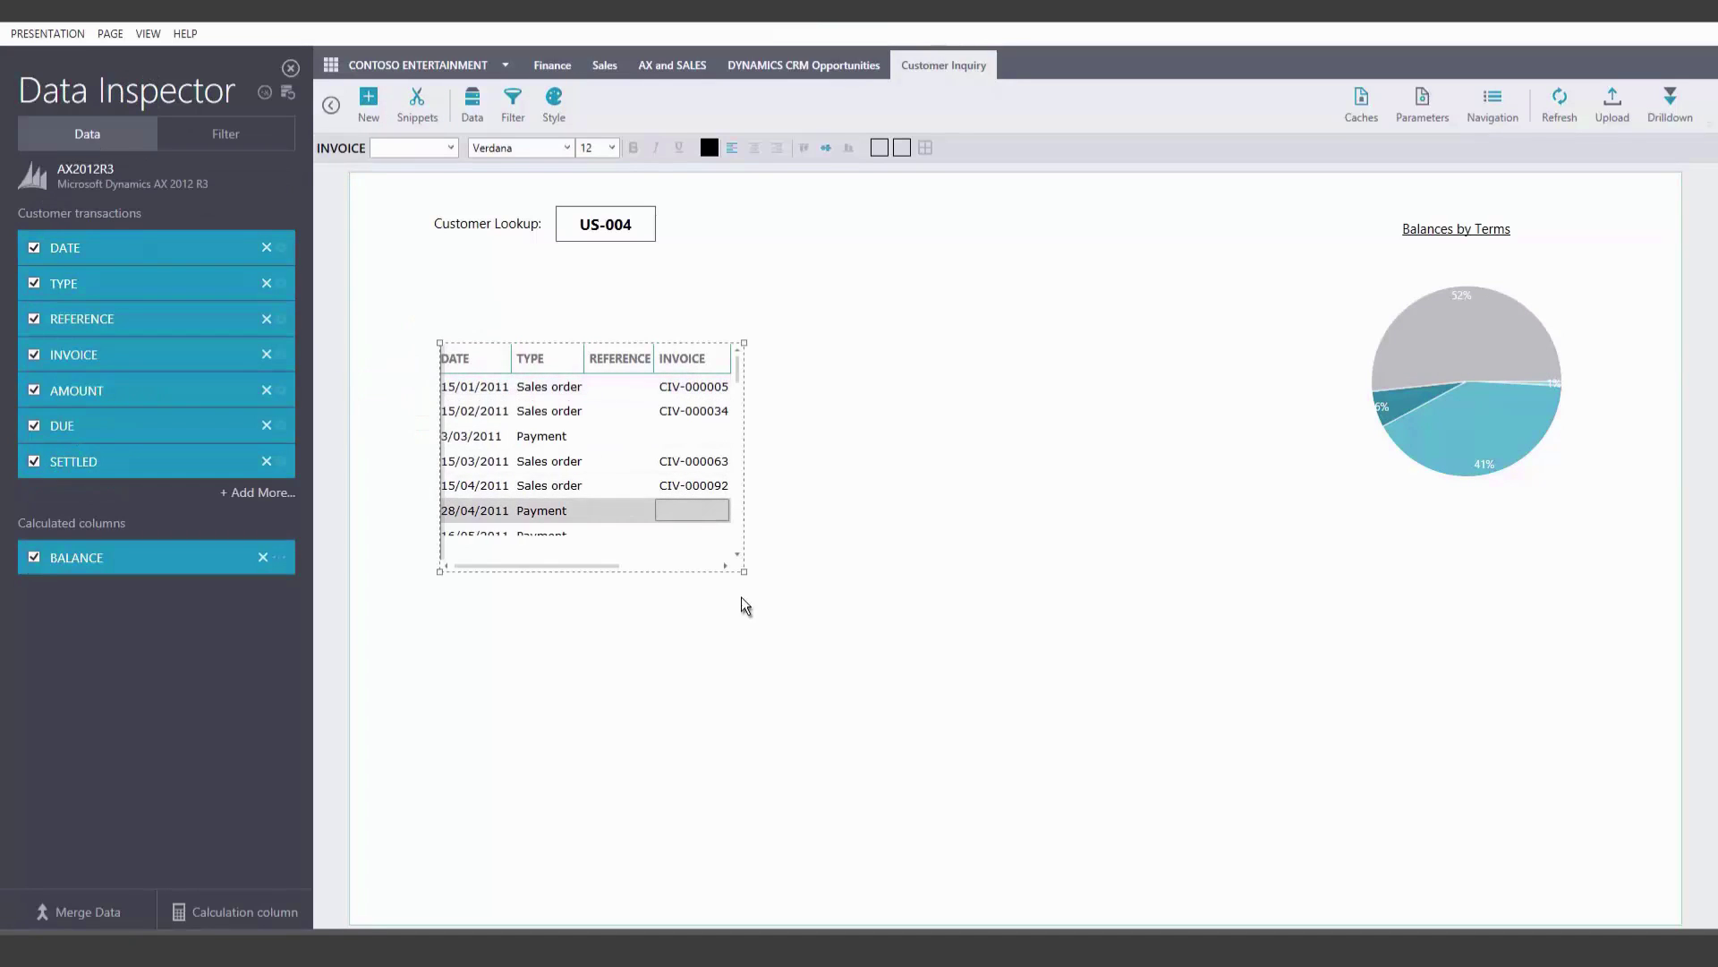
{"action": "left_click_drag", "start_coordinate": [742, 570], "coordinate": [1070, 829]}
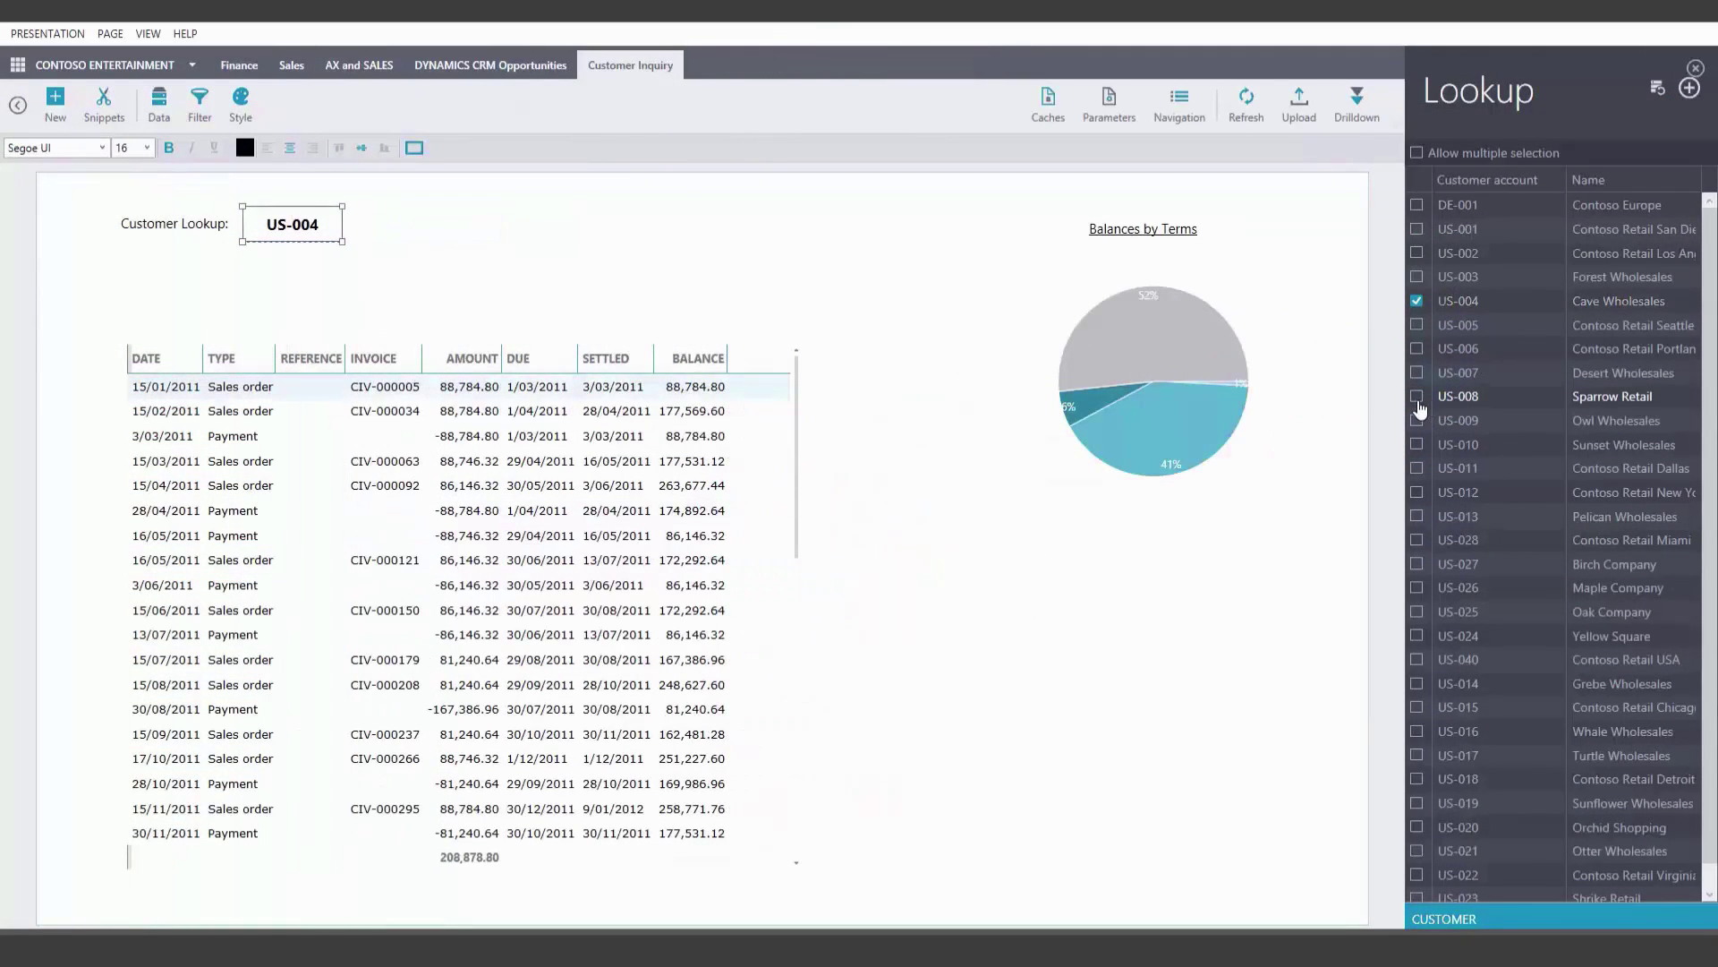
Switch the statement to Owl Wholesales and add a CUSTOMER CARD drill-down to the grid.
{"action": "left_click", "coordinate": [1416, 397]}
{"action": "left_click", "coordinate": [1418, 421]}
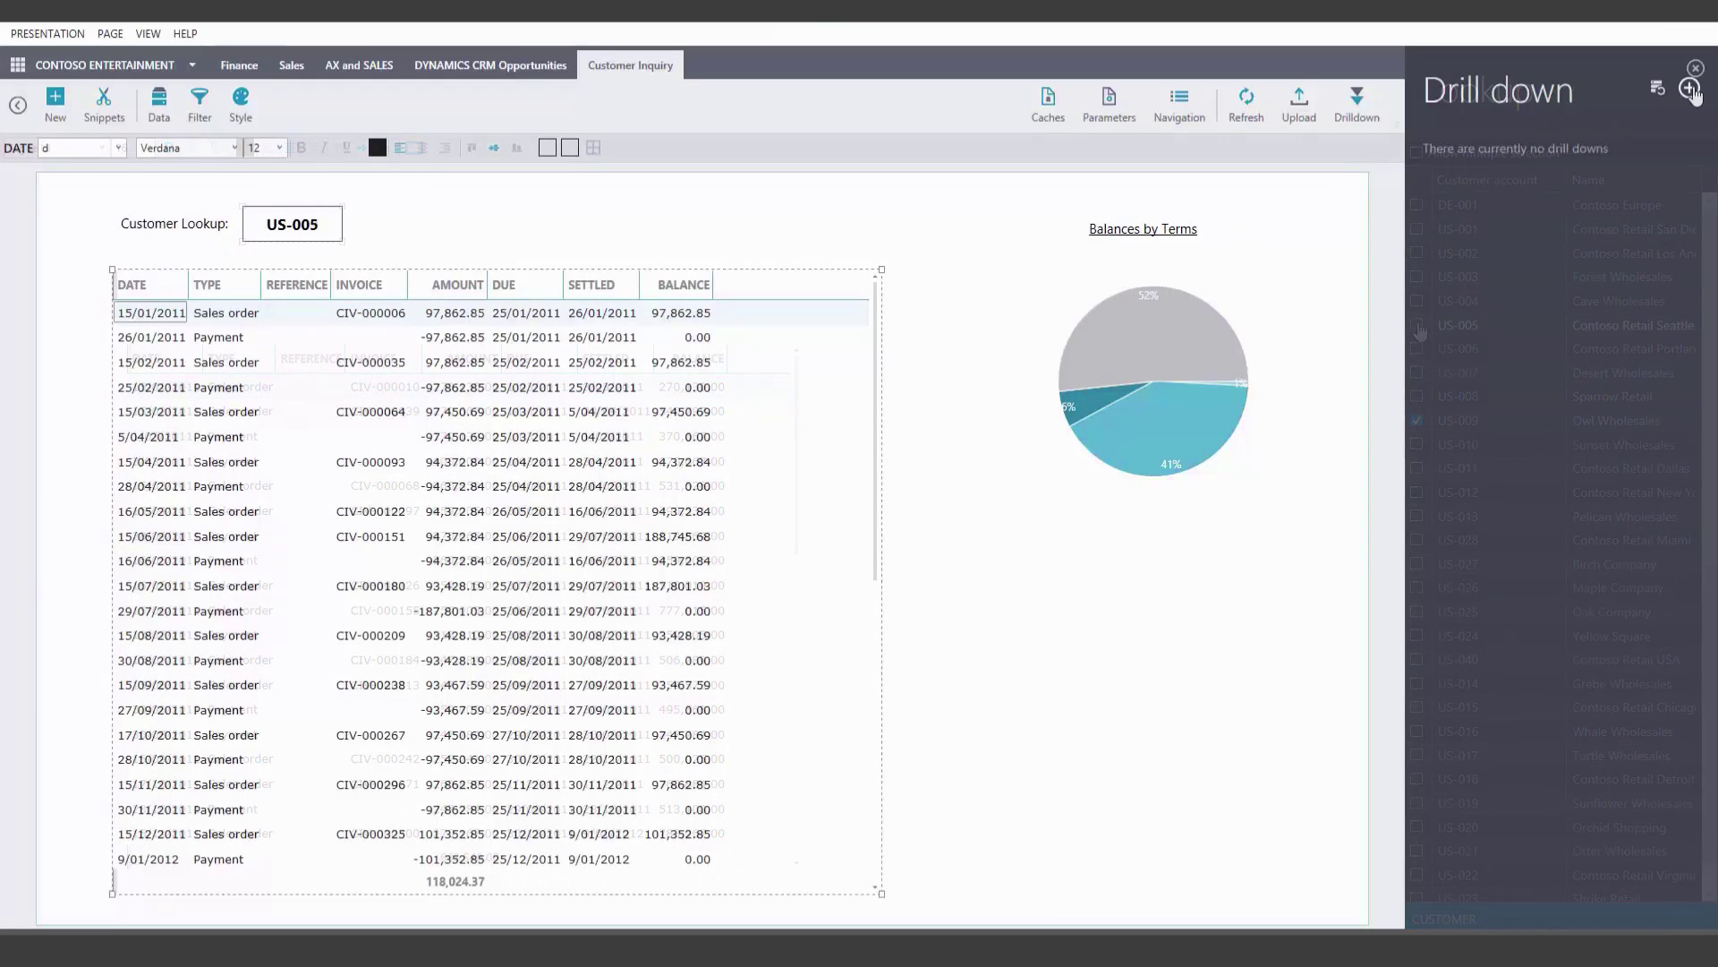
{"action": "left_click", "coordinate": [1690, 87]}
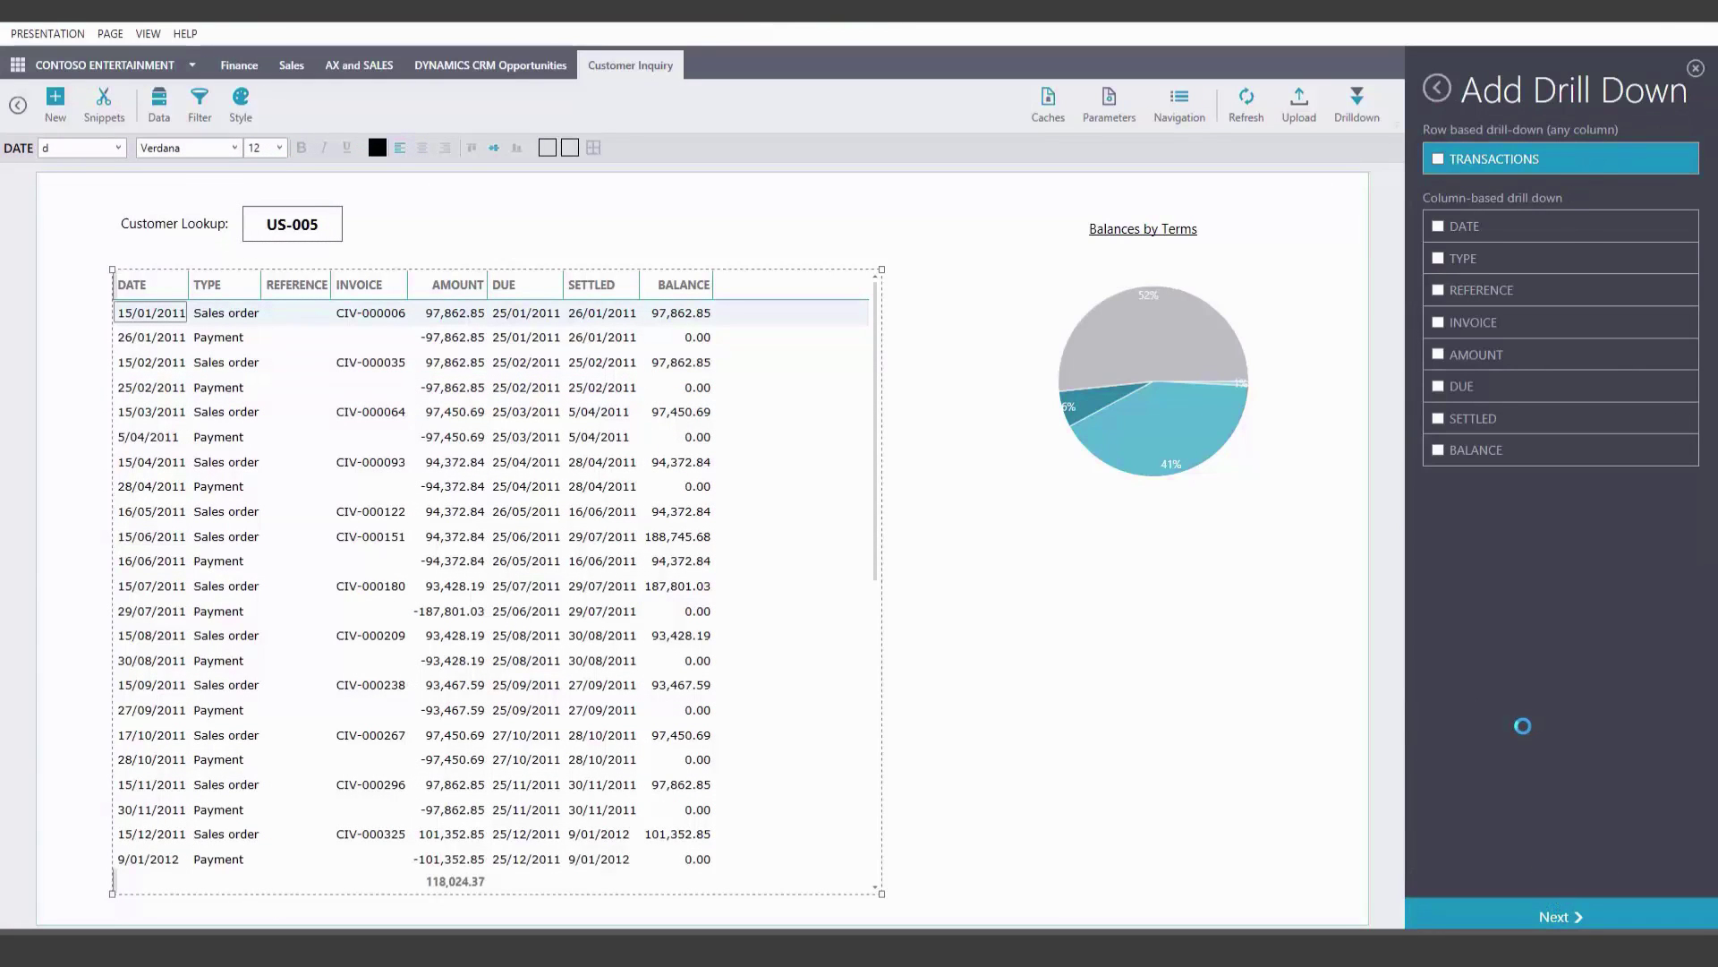
{"action": "left_click", "coordinate": [1488, 416]}
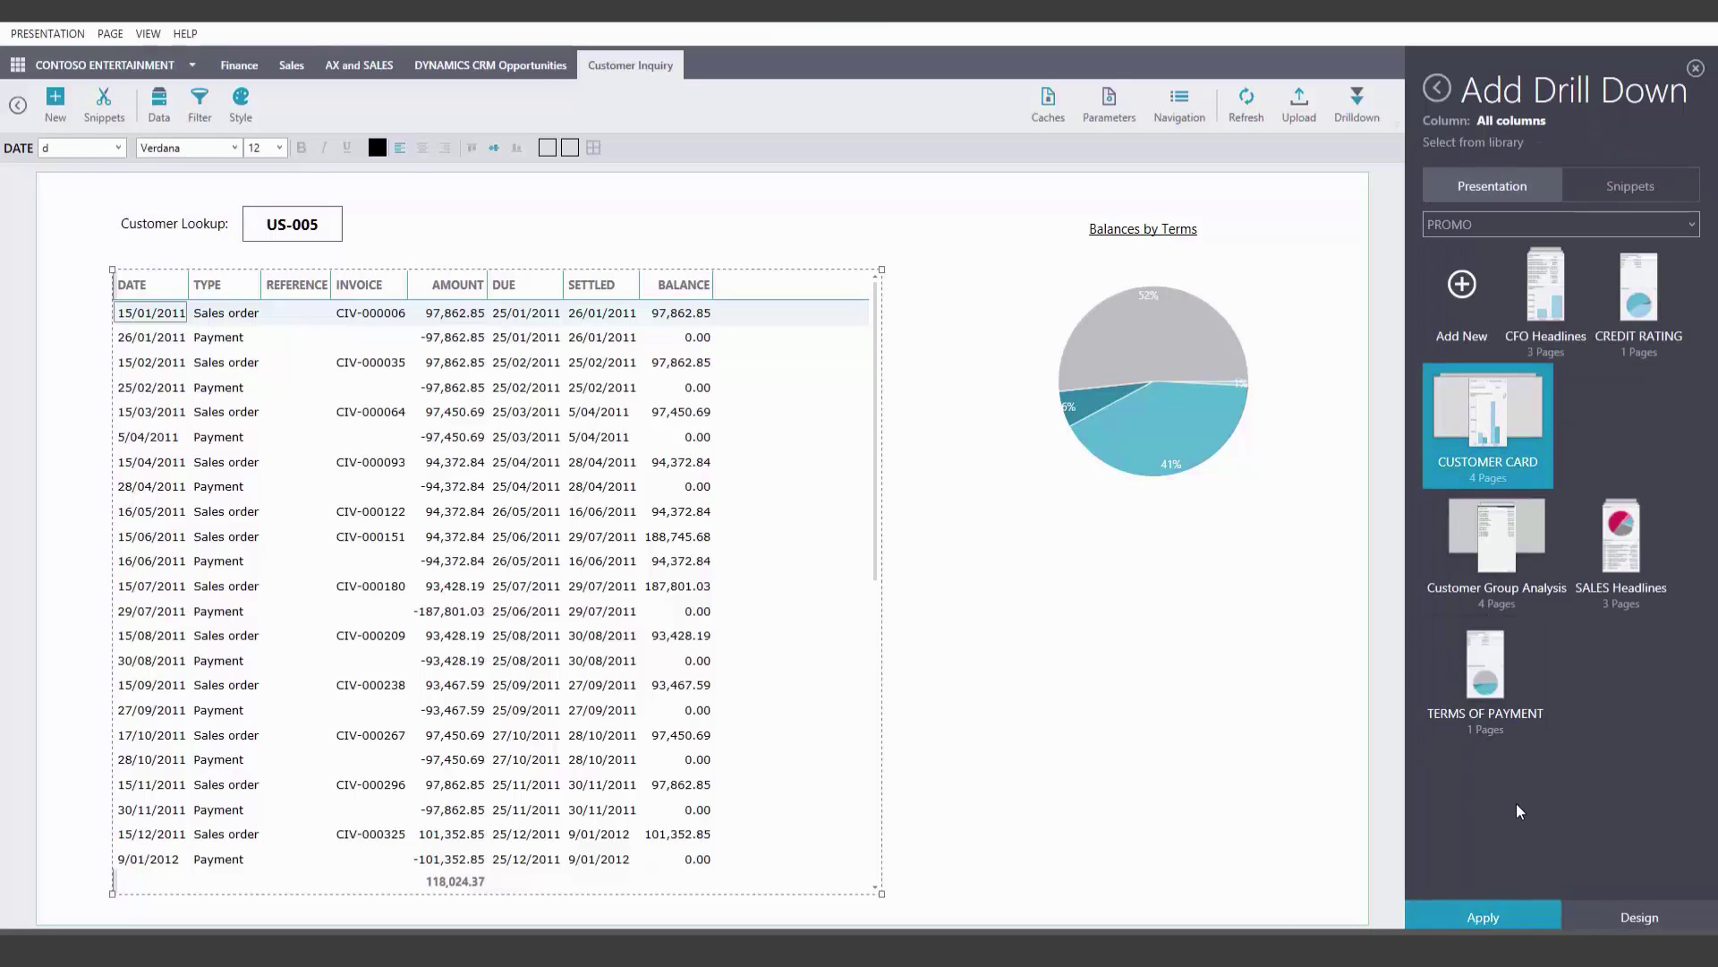